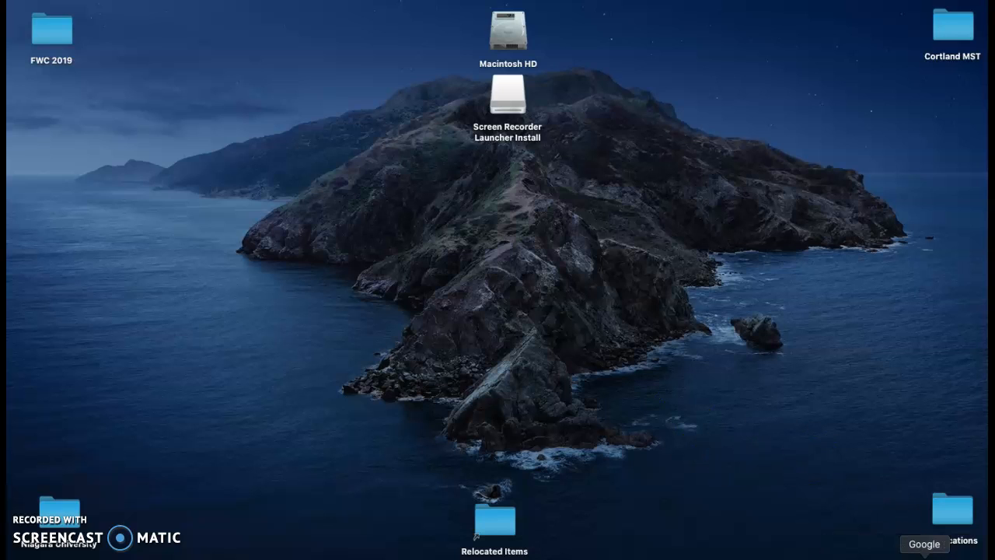
Search Google for "poll everywhere" in the browser and open the Poll Everywhere website.
{"action": "left_click", "coordinate": [924, 555]}
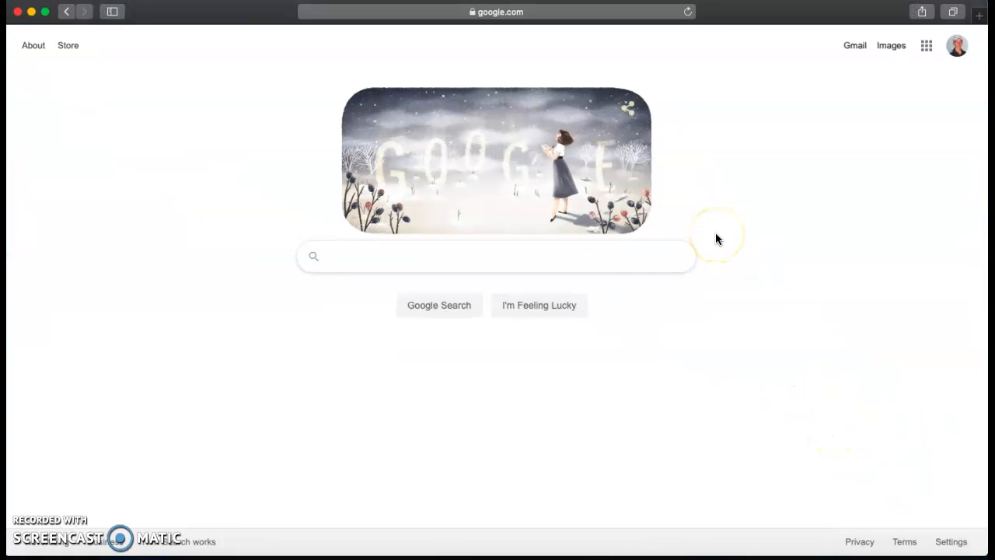
{"action": "type", "text": "oll"}
{"action": "left_click", "coordinate": [628, 260]}
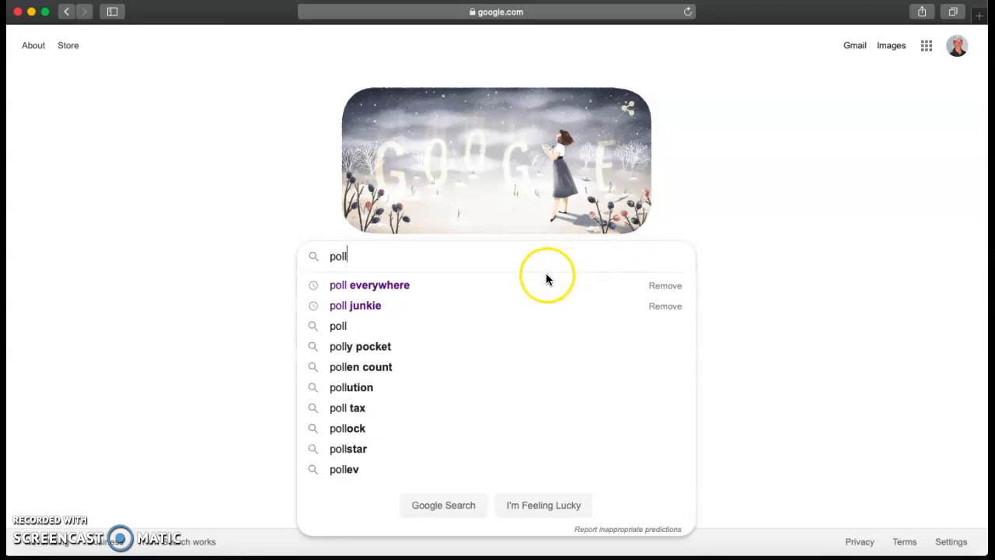
{"action": "left_click", "coordinate": [547, 282]}
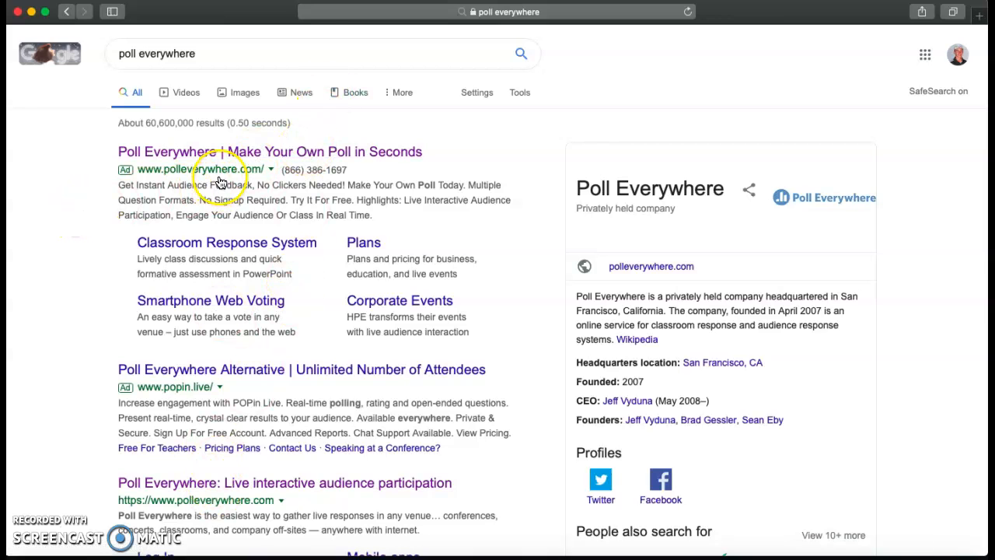
{"action": "left_click", "coordinate": [215, 154]}
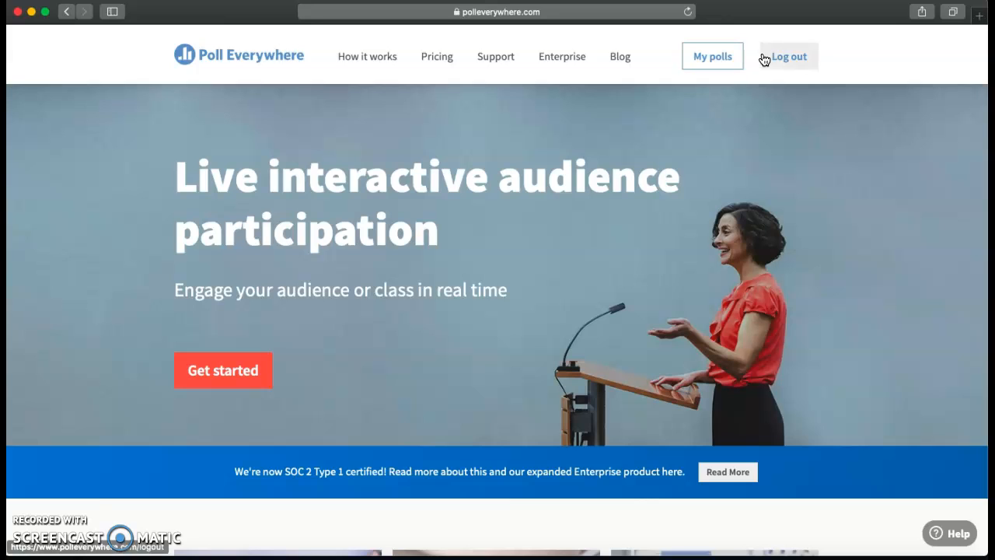
Go to the account's own polls, start creating a new activity and show the additional activity types.
{"action": "left_click", "coordinate": [733, 62]}
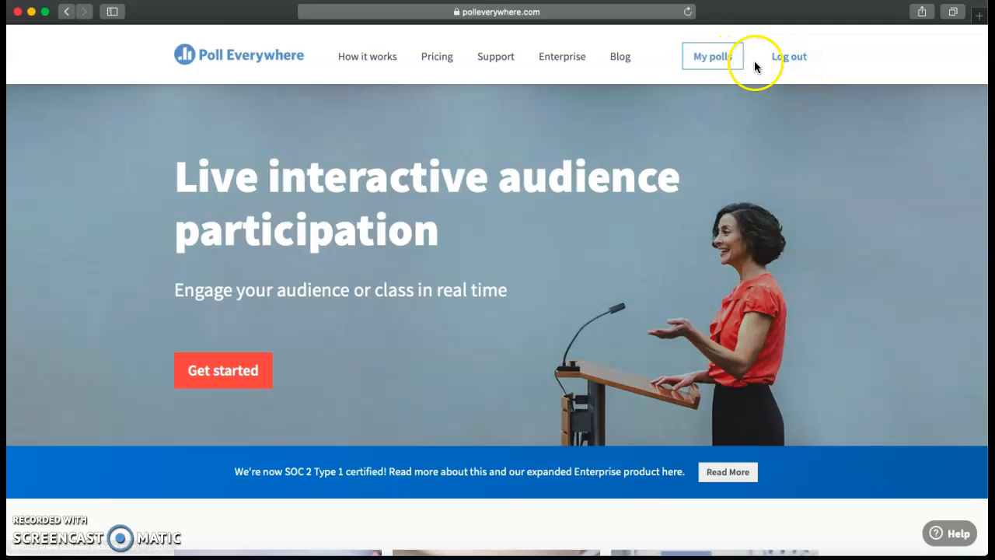
{"action": "left_click", "coordinate": [710, 59]}
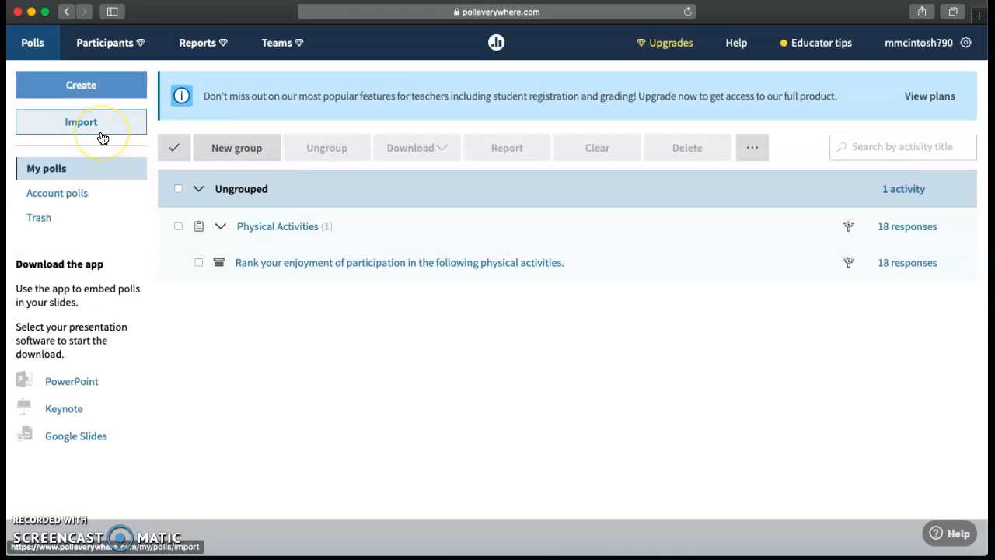
{"action": "left_click", "coordinate": [109, 92]}
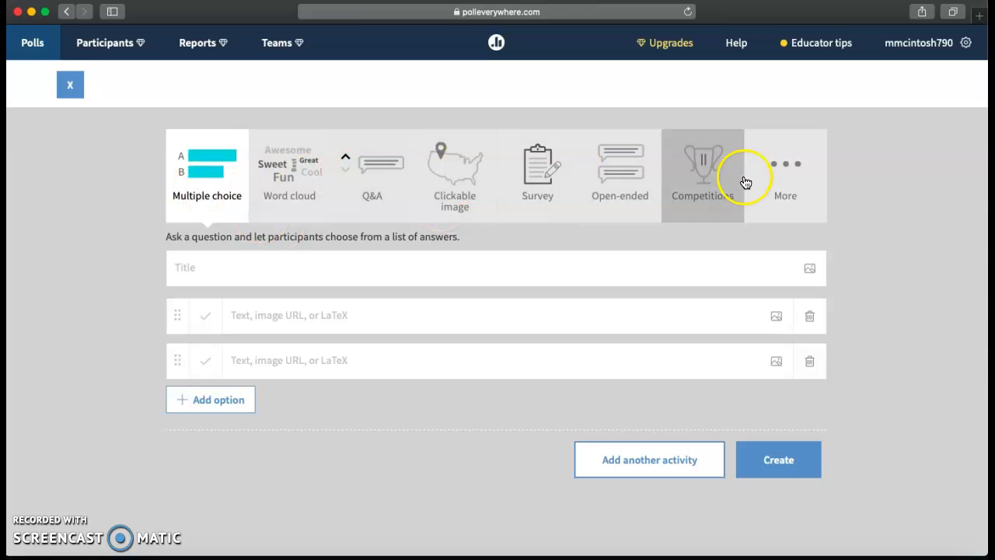
{"action": "left_click", "coordinate": [783, 154]}
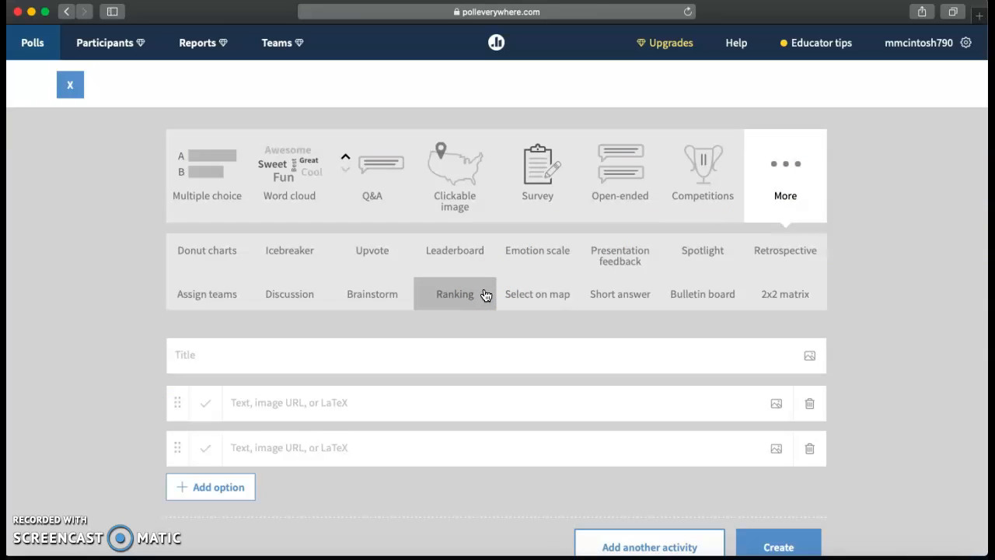
{"action": "left_click", "coordinate": [565, 349]}
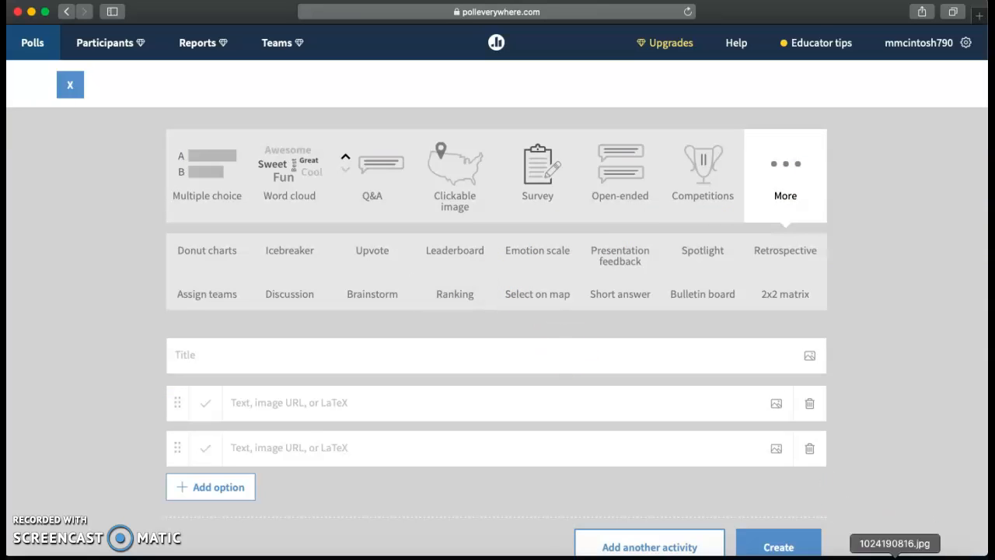
{"action": "left_click", "coordinate": [744, 557]}
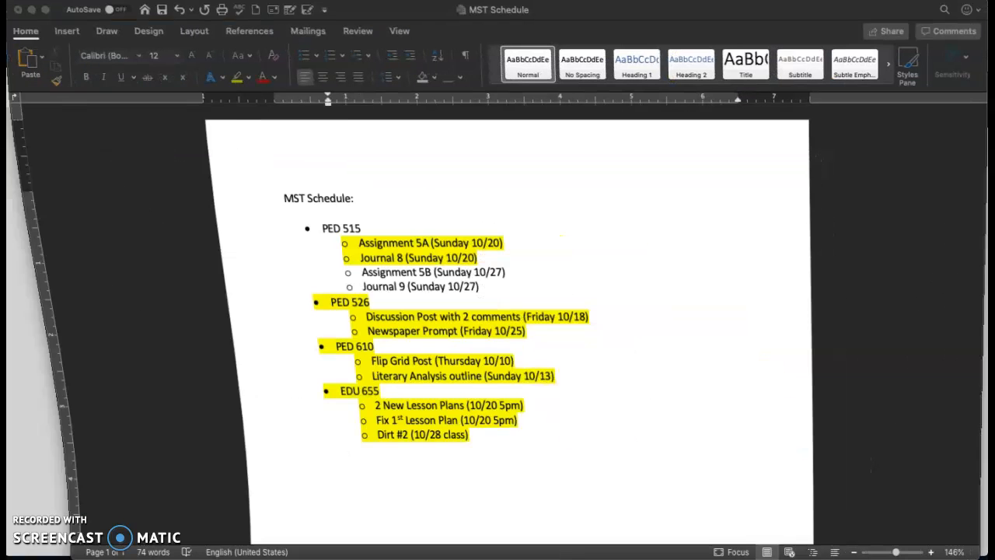
{"action": "left_click", "coordinate": [31, 10]}
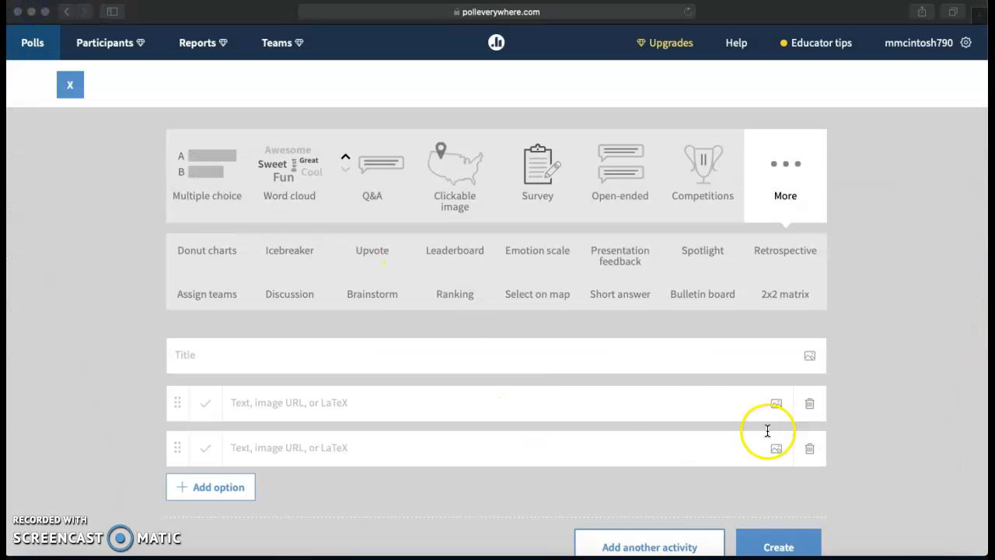
{"action": "left_click", "coordinate": [889, 555]}
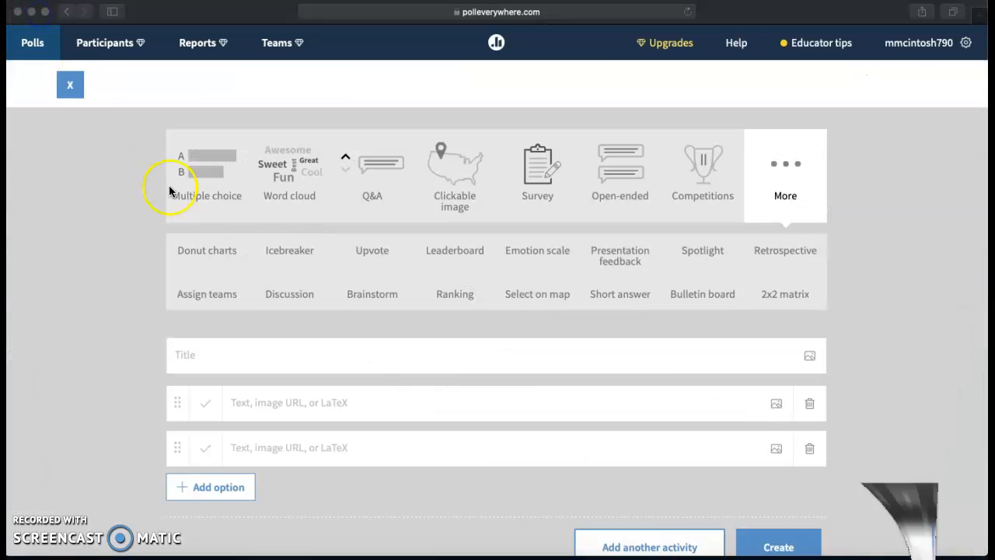
Choose the Ranking activity type and title it "Physical Activity".
{"action": "left_click", "coordinate": [466, 295]}
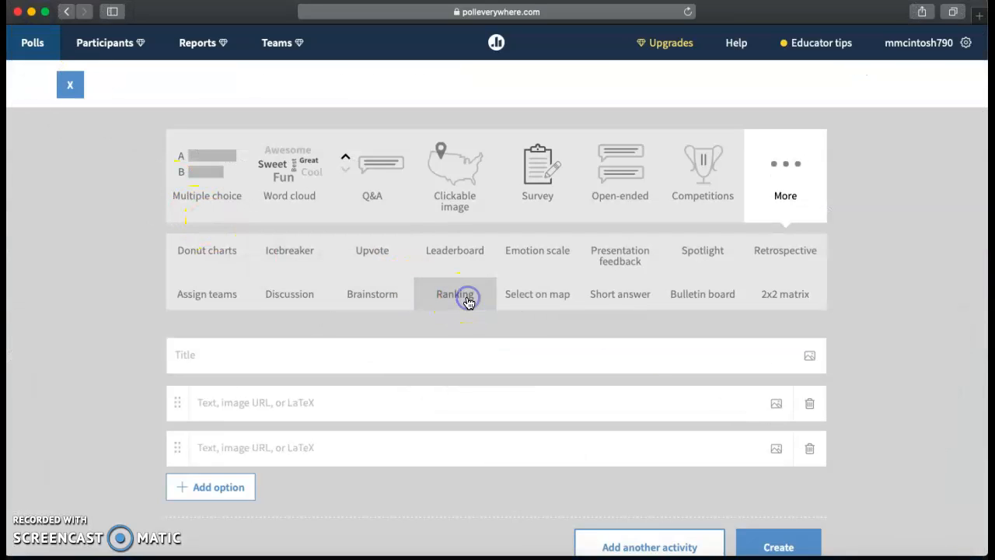
{"action": "left_click", "coordinate": [238, 354]}
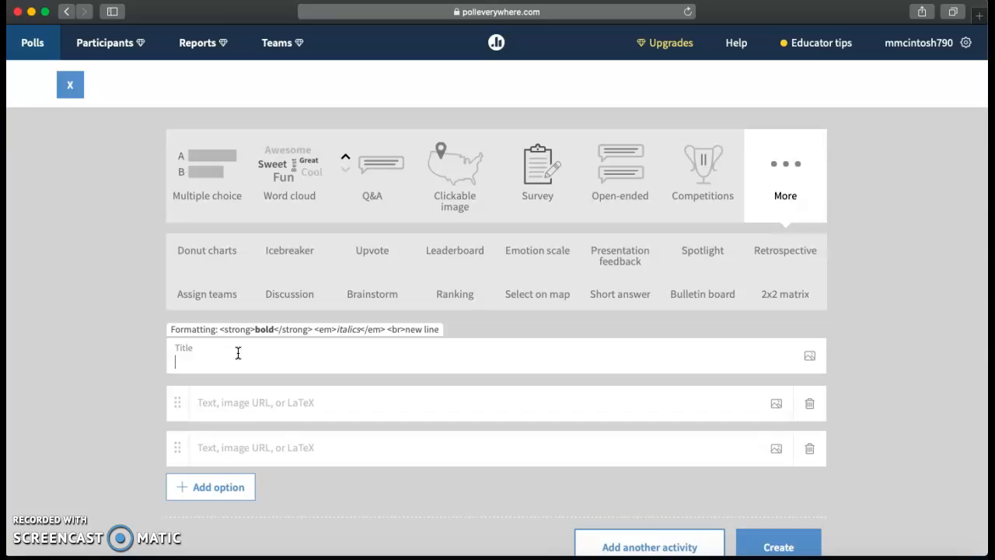
{"action": "type", "text": "PHy"}
{"action": "key", "text": "BackSpace"}
{"action": "key", "text": "BackSpace"}
{"action": "key", "text": "BackSpace"}
{"action": "key", "text": "BackSpace"}
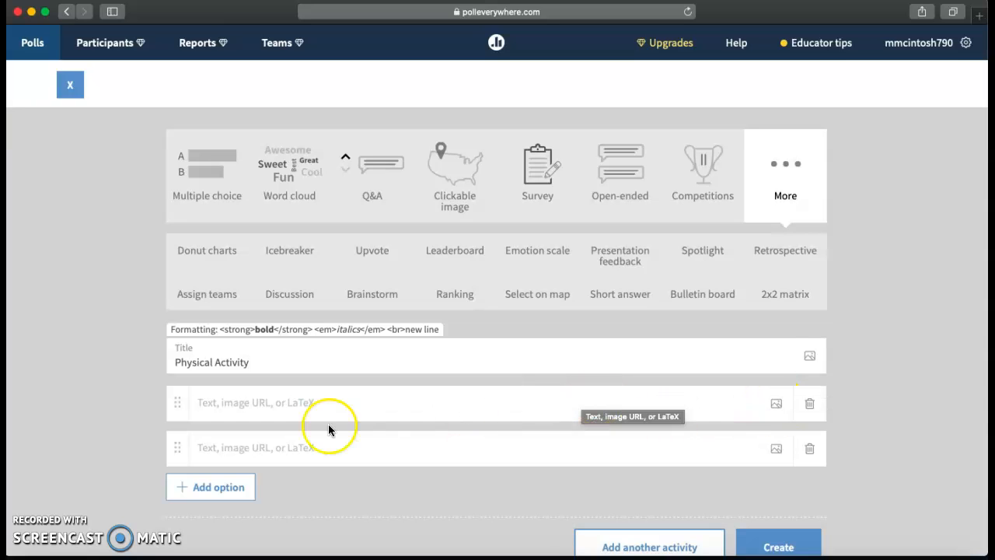
Fill in the first two ranking options as "Running" and "Walking".
{"action": "left_click", "coordinate": [275, 406]}
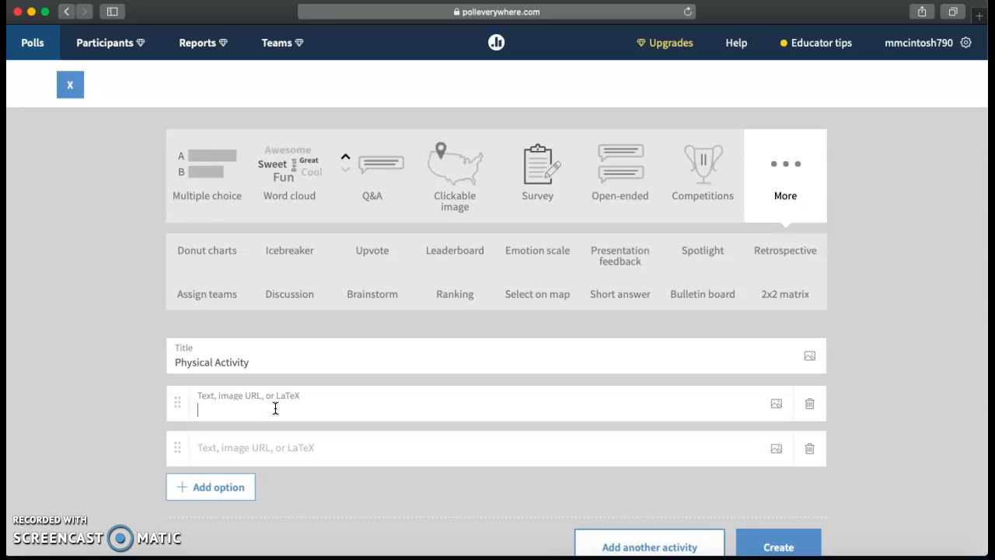
{"action": "type", "text": "unning"}
{"action": "left_click", "coordinate": [231, 445]}
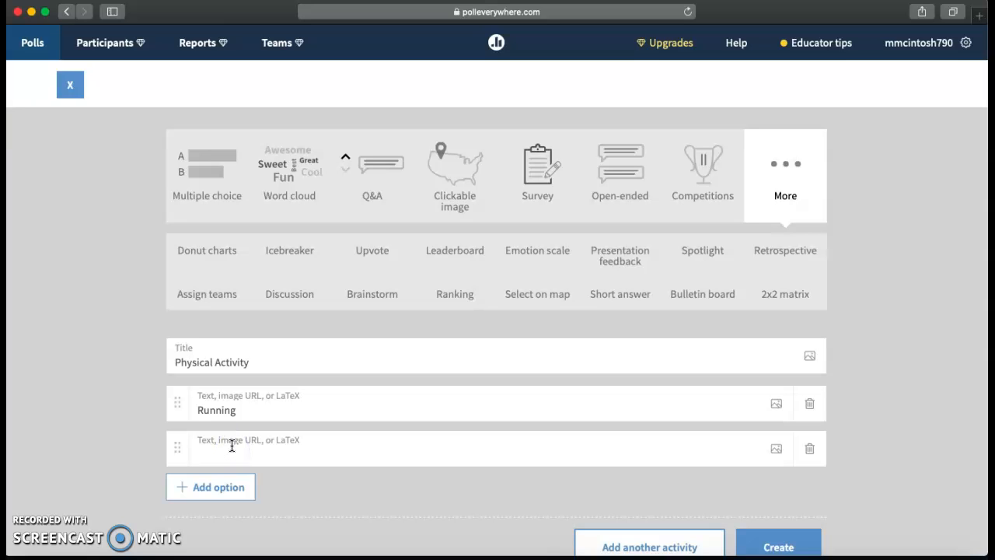
{"action": "type", "text": "Walking"}
Add two more ranking options, "Swimming" and "Biking".
{"action": "left_click", "coordinate": [191, 484]}
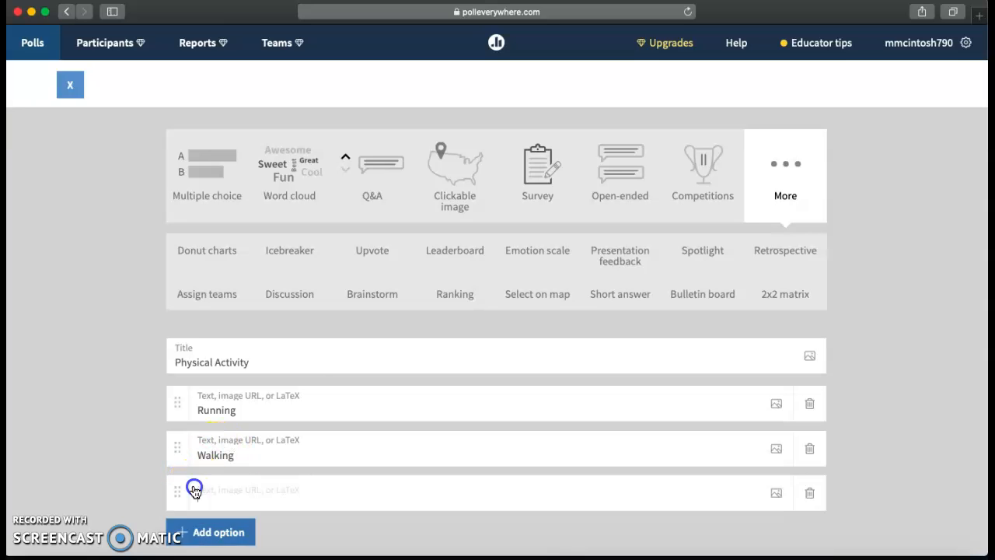
{"action": "left_click", "coordinate": [340, 463]}
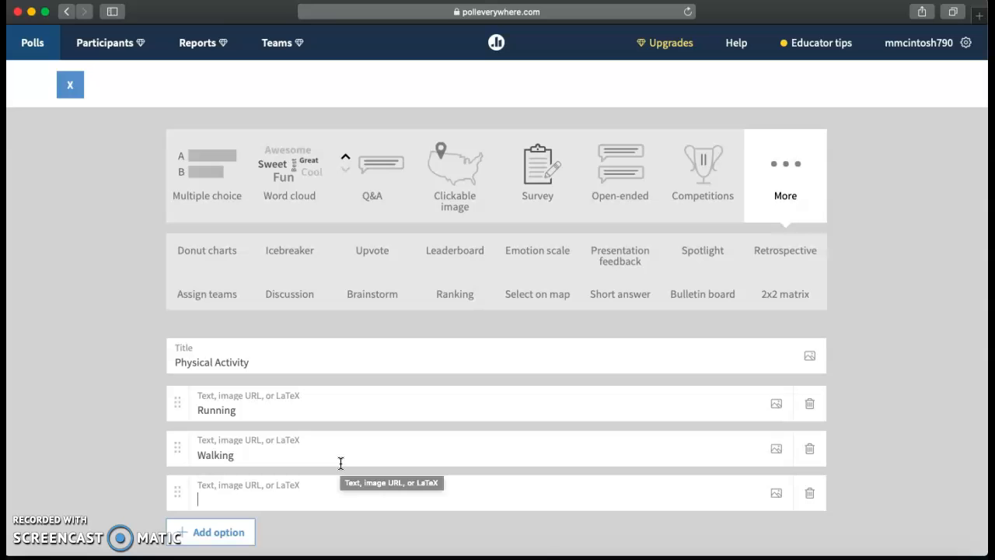
{"action": "type", "text": "Swimming"}
{"action": "left_click", "coordinate": [193, 544]}
{"action": "type", "text": "B"}
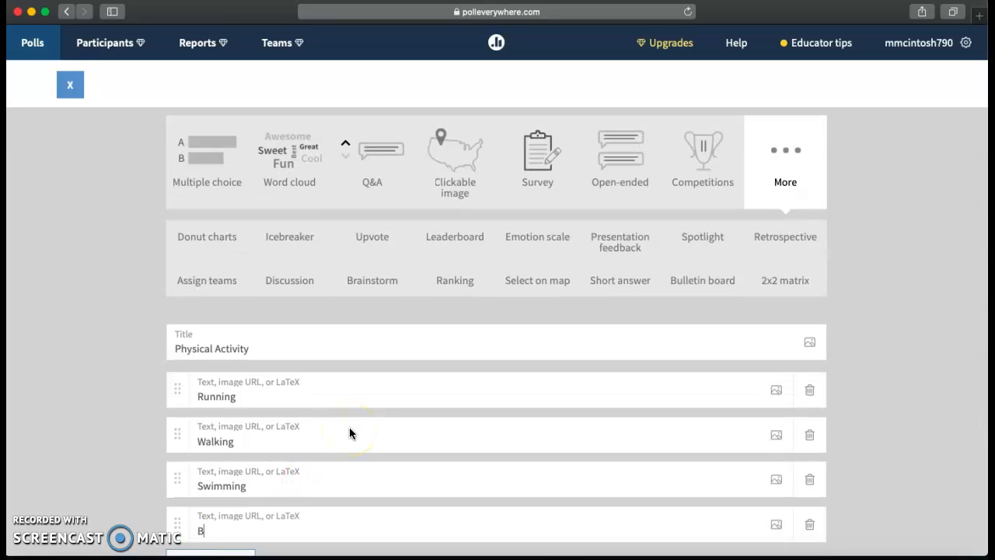
{"action": "type", "text": "iking"}
Review the title and four options, and create the Physical Activity ranking poll.
{"action": "scroll", "coordinate": [349, 427], "scroll_direction": "down", "scroll_amount": 3}
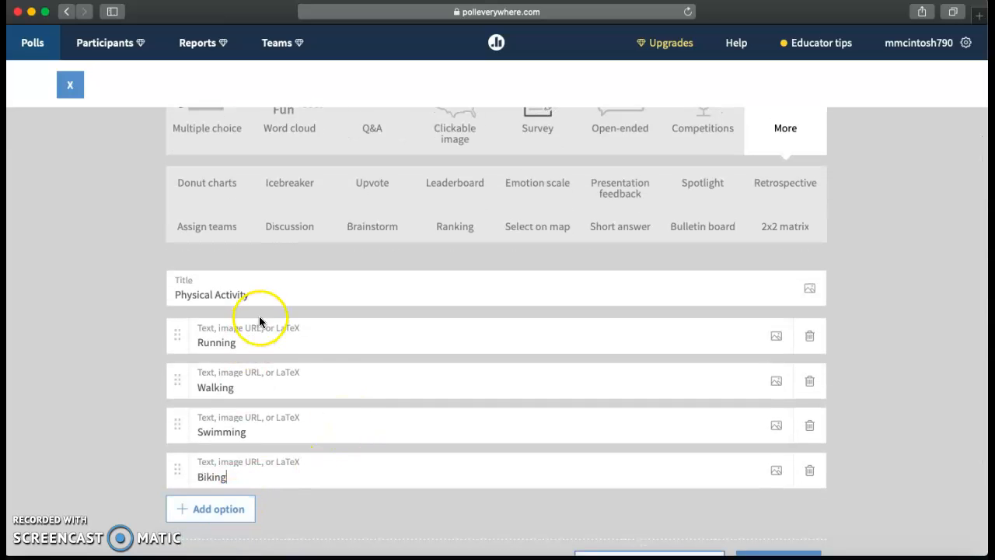
{"action": "scroll", "coordinate": [226, 513], "scroll_direction": "down", "scroll_amount": 2}
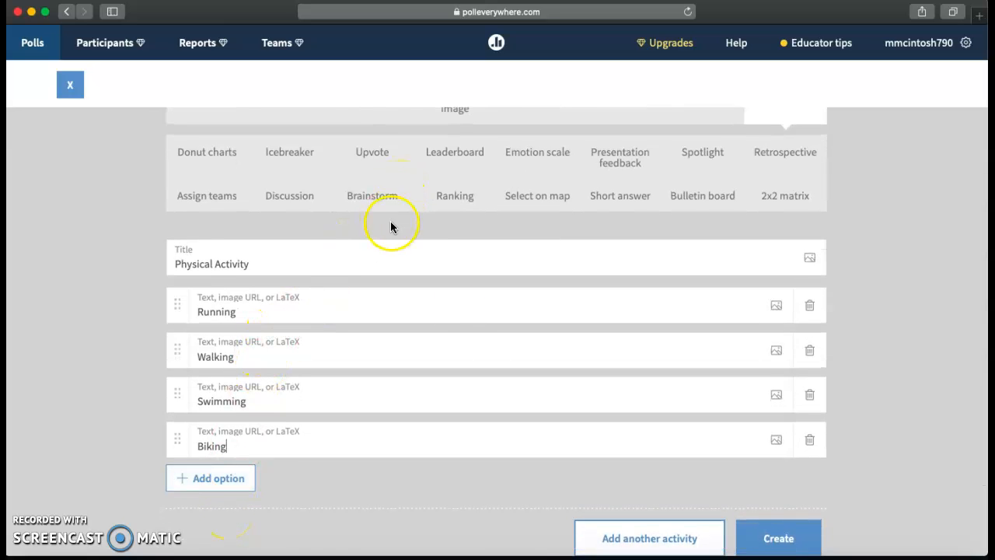
{"action": "scroll", "coordinate": [486, 336], "scroll_direction": "down", "scroll_amount": 2}
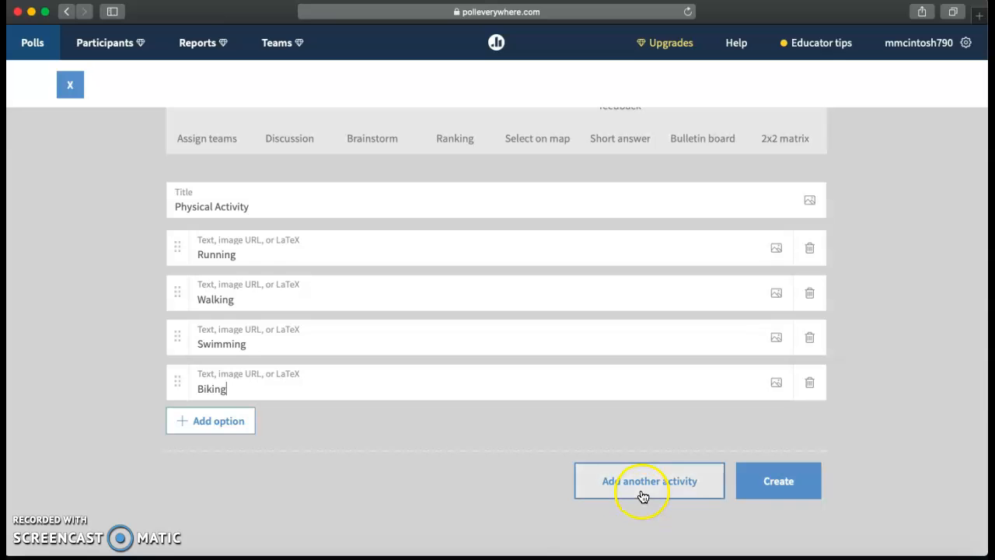
{"action": "scroll", "coordinate": [661, 291], "scroll_direction": "up", "scroll_amount": 2}
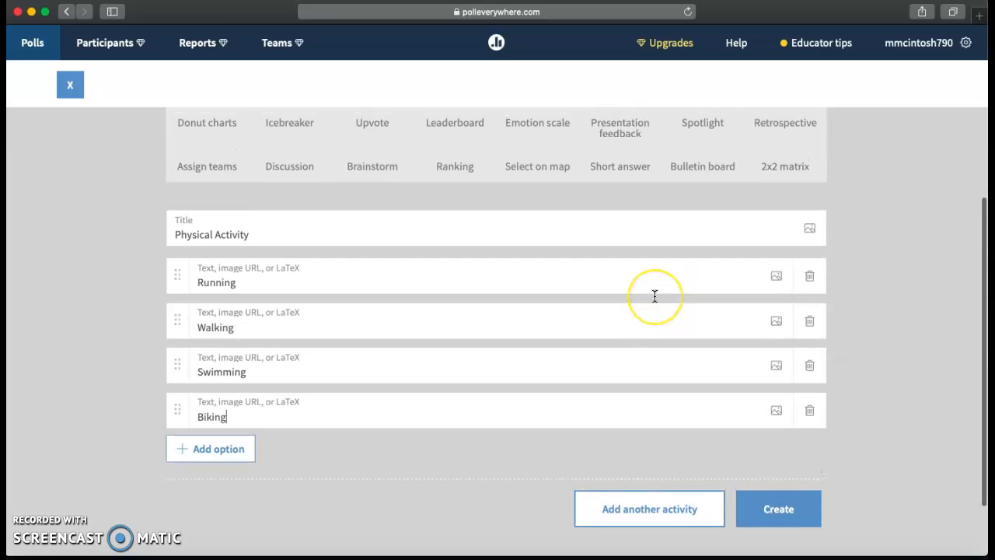
{"action": "left_click", "coordinate": [766, 501]}
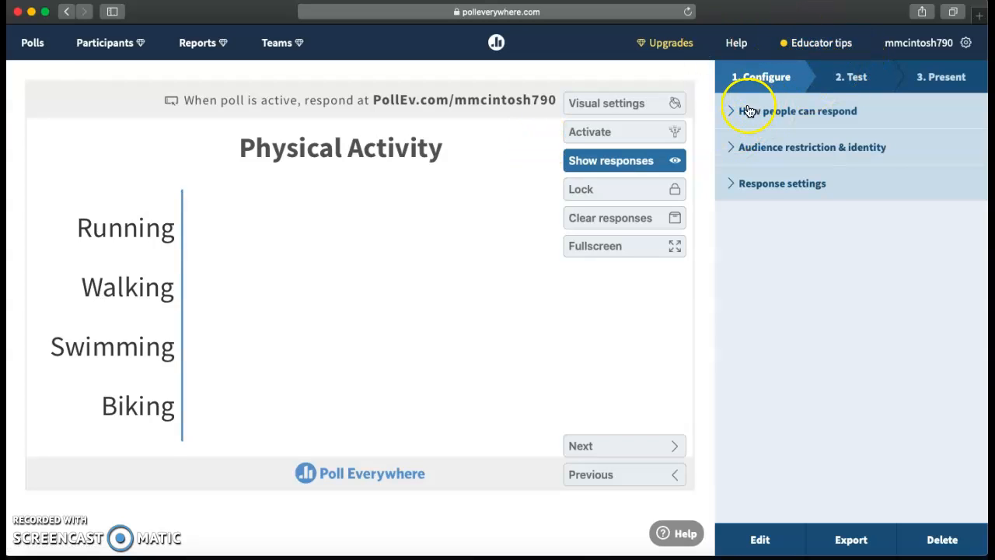
Open the poll's visual settings, try the Bright theme and return to the Classic theme.
{"action": "left_click", "coordinate": [643, 112]}
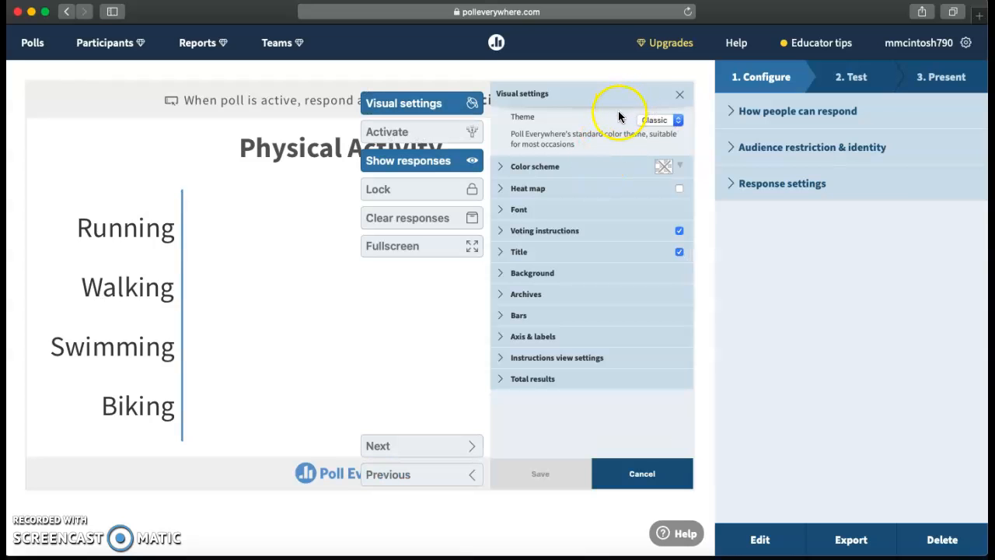
{"action": "left_click", "coordinate": [668, 122]}
{"action": "left_click", "coordinate": [669, 132]}
{"action": "left_click", "coordinate": [668, 120]}
{"action": "left_click", "coordinate": [670, 133]}
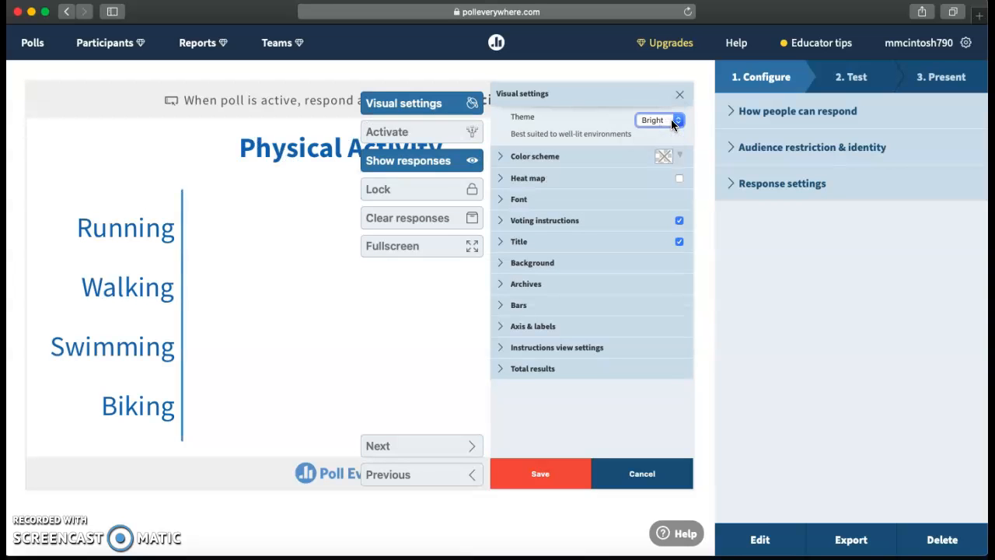
{"action": "left_click", "coordinate": [667, 122]}
{"action": "left_click", "coordinate": [667, 98]}
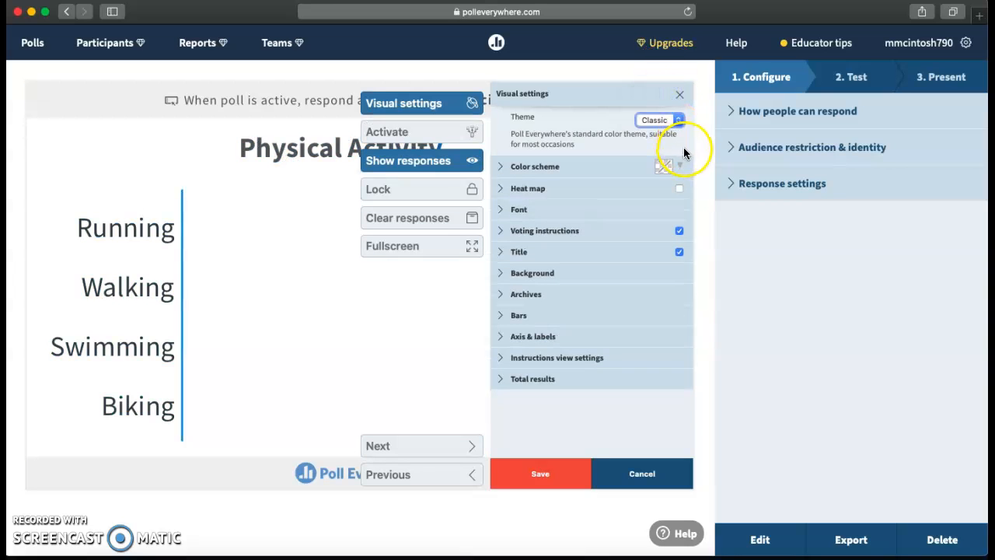
Set the poll's color scheme to magenta and look over the heat map's short and long bar colors.
{"action": "left_click", "coordinate": [680, 165]}
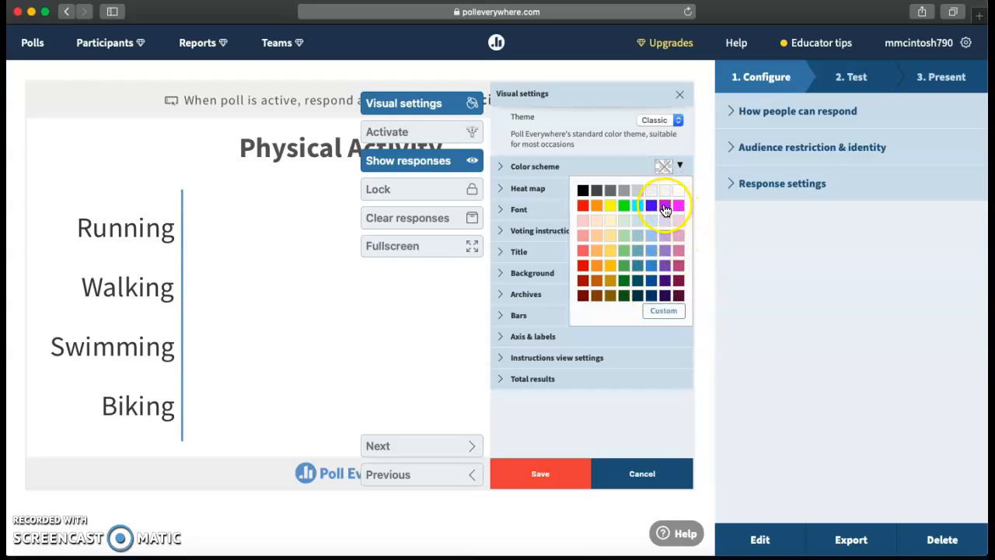
{"action": "left_click", "coordinate": [676, 204]}
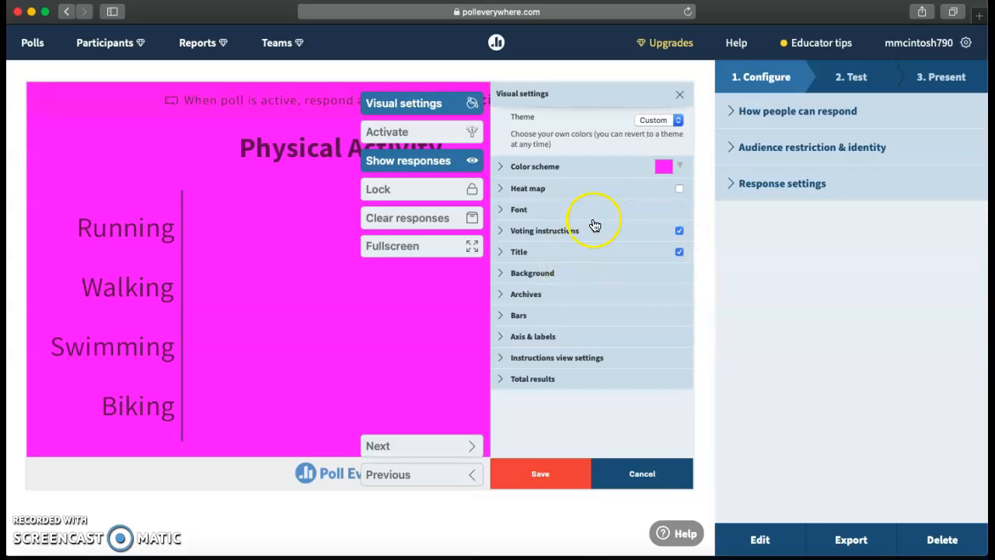
{"action": "left_click", "coordinate": [520, 191]}
{"action": "left_click", "coordinate": [521, 192]}
{"action": "left_click", "coordinate": [521, 189]}
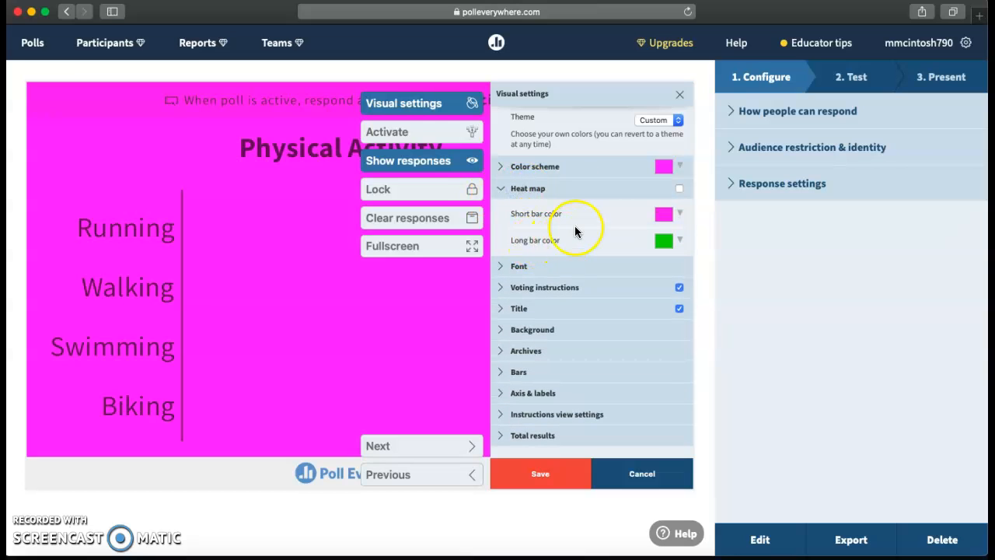
{"action": "left_click", "coordinate": [550, 192]}
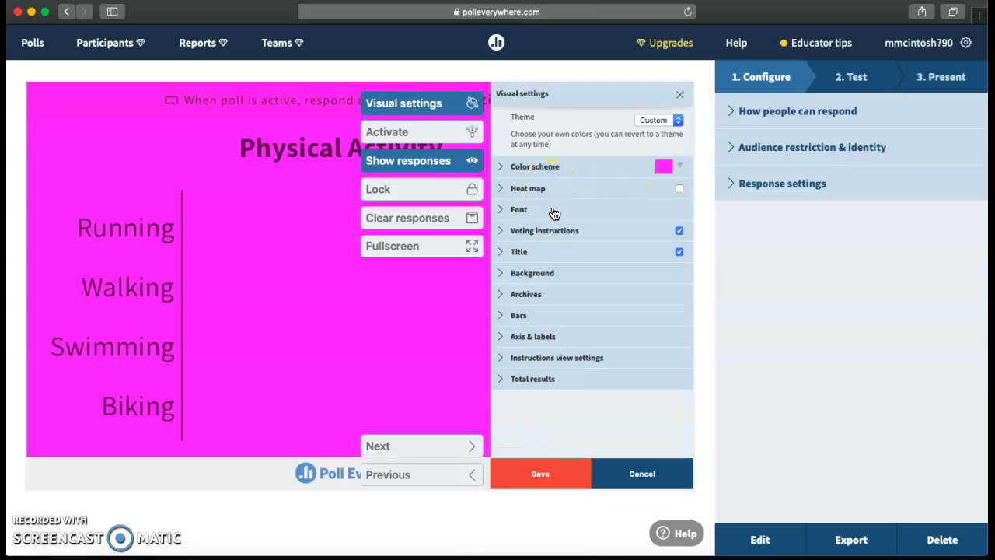
Increase the poll's font size slightly, keeping the Source Sans Pro font.
{"action": "left_click", "coordinate": [551, 212]}
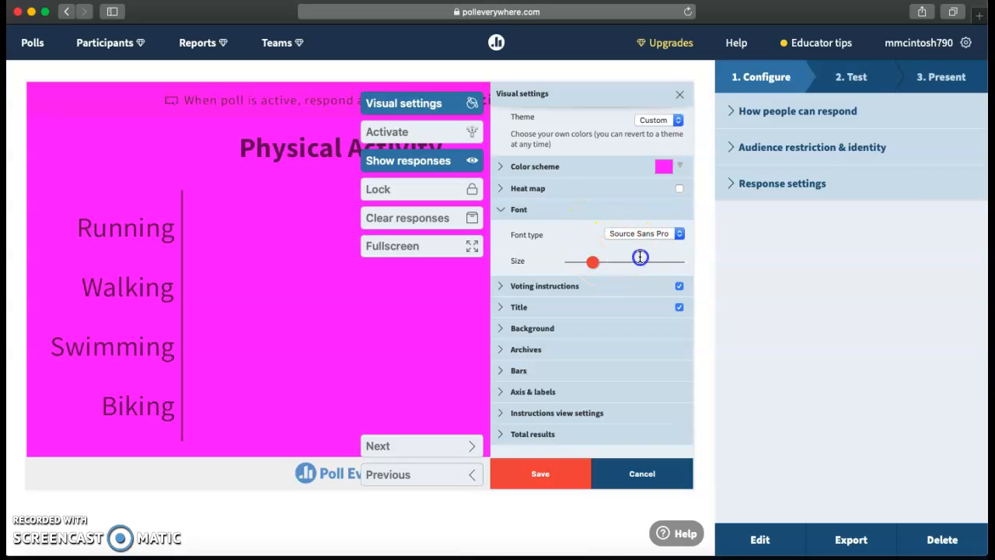
{"action": "left_click", "coordinate": [593, 262]}
{"action": "mouse_move", "coordinate": [593, 264]}
{"action": "left_mouse_down"}
{"action": "mouse_move", "coordinate": [643, 266]}
{"action": "mouse_move", "coordinate": [597, 263]}
{"action": "left_mouse_up"}
{"action": "left_click", "coordinate": [583, 209]}
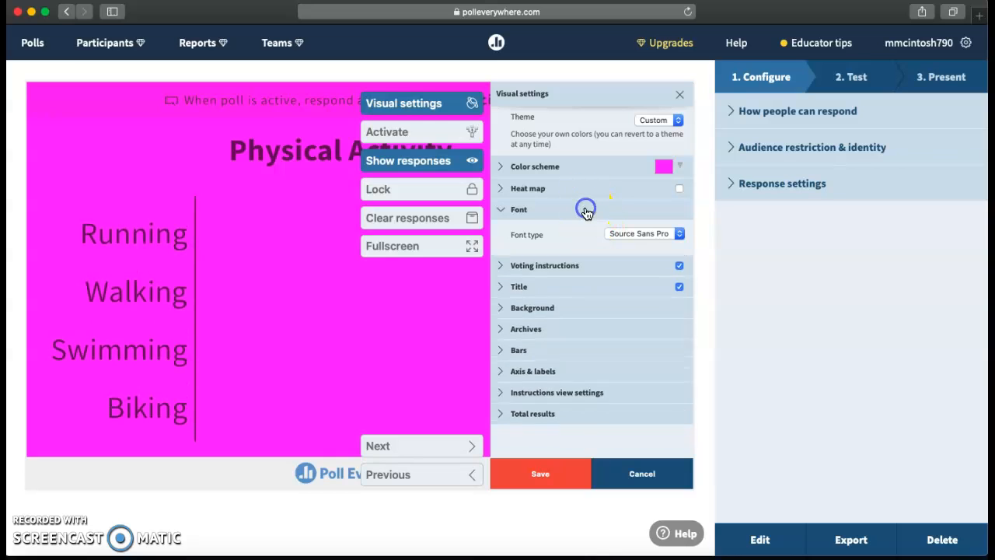
Examine the voting instructions settings and the title's color and logo settings.
{"action": "left_click", "coordinate": [576, 233]}
{"action": "left_click", "coordinate": [576, 233]}
{"action": "left_click", "coordinate": [573, 252]}
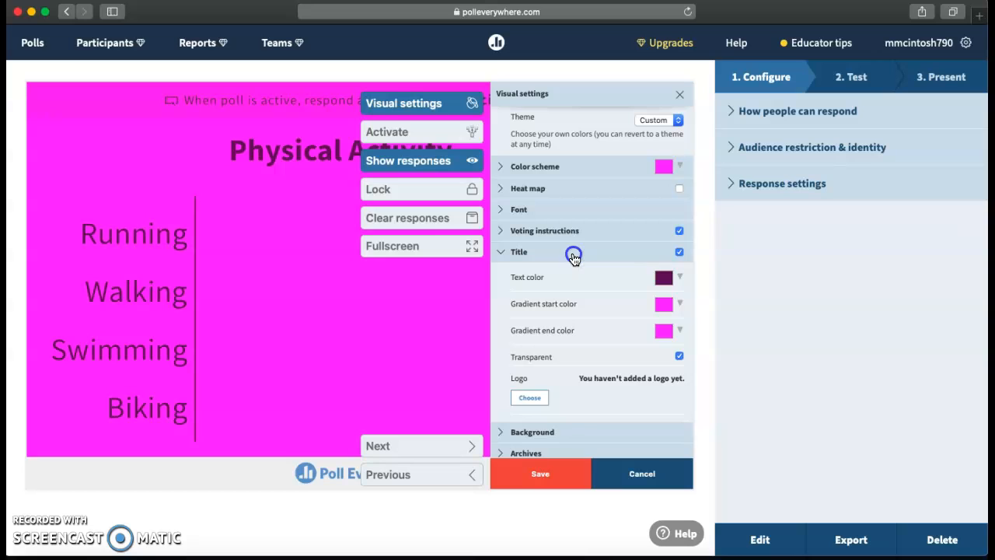
Examine the background's color and image settings, the archives settings and the bar color options.
{"action": "left_click", "coordinate": [573, 257]}
{"action": "left_click", "coordinate": [568, 280]}
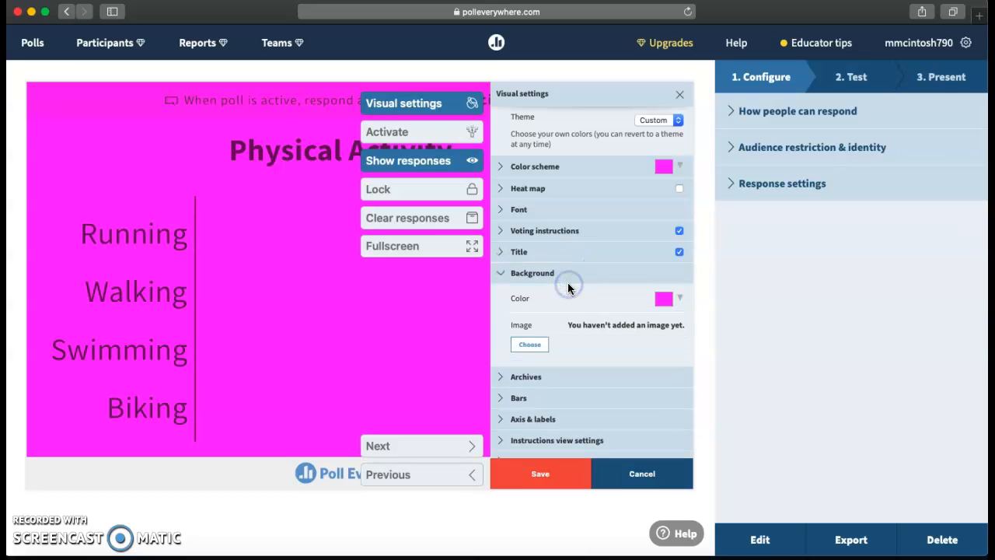
{"action": "left_click", "coordinate": [554, 276]}
{"action": "left_click", "coordinate": [555, 289]}
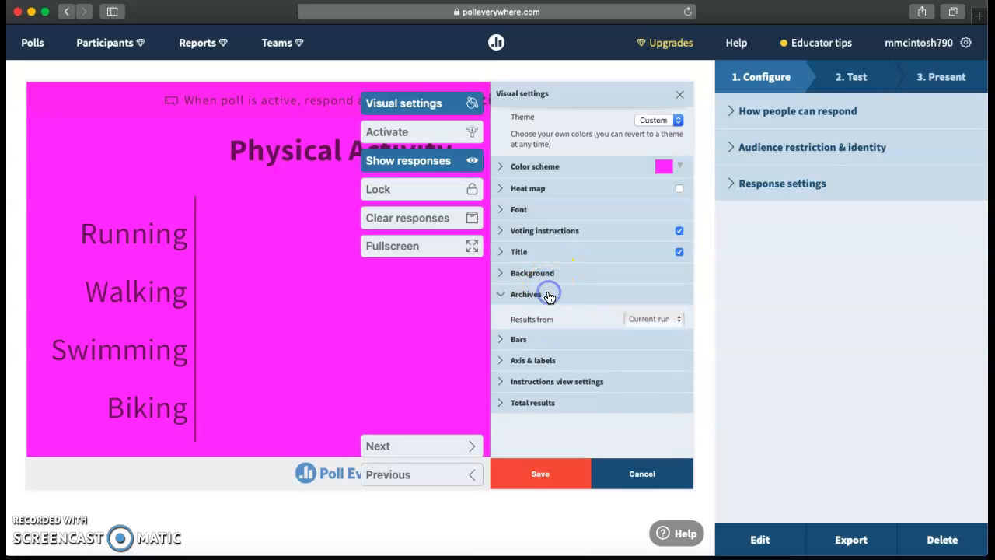
{"action": "left_click", "coordinate": [543, 294]}
{"action": "left_click", "coordinate": [531, 314]}
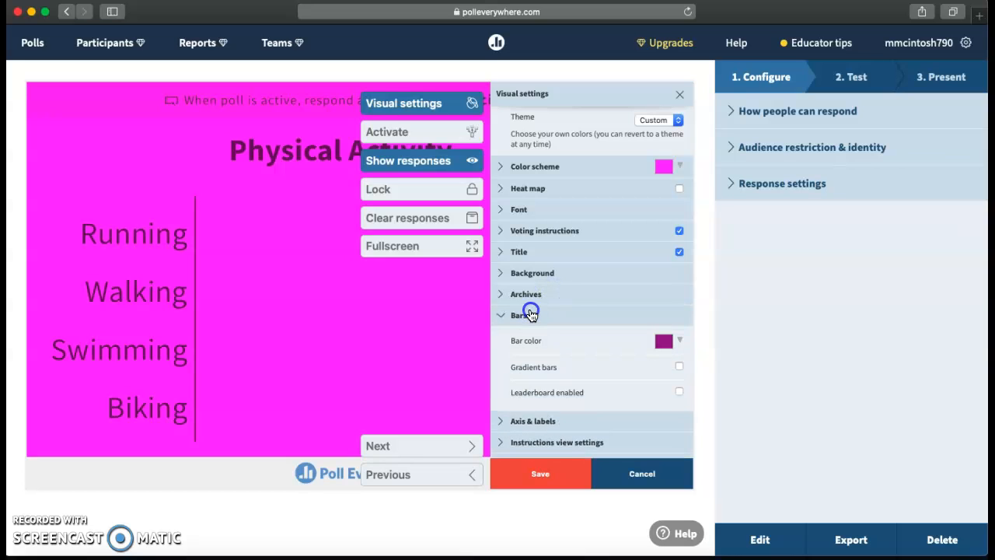
{"action": "left_click", "coordinate": [529, 315]}
Examine the axis and label settings and recheck the background's color and image options.
{"action": "left_click", "coordinate": [529, 334]}
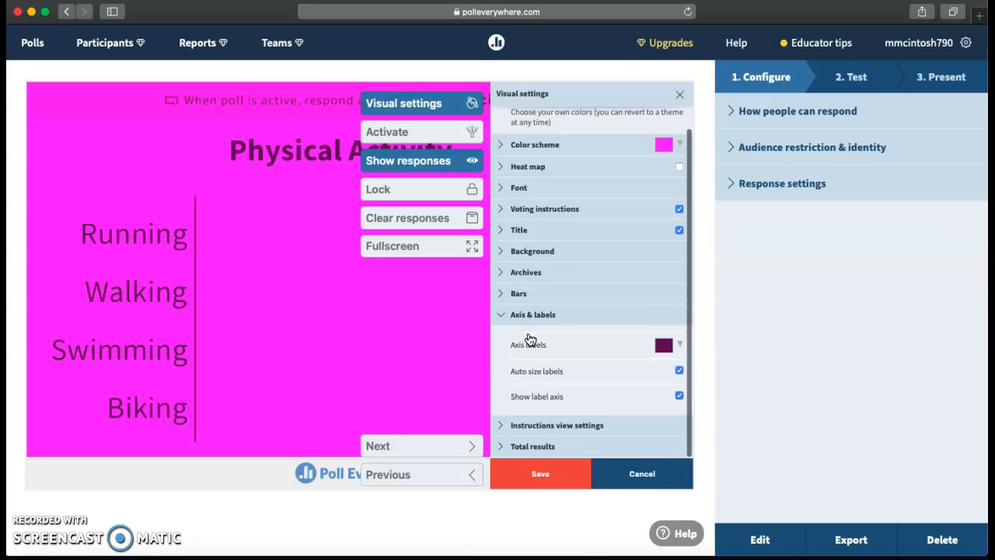
{"action": "left_click", "coordinate": [529, 315]}
{"action": "left_click", "coordinate": [532, 356]}
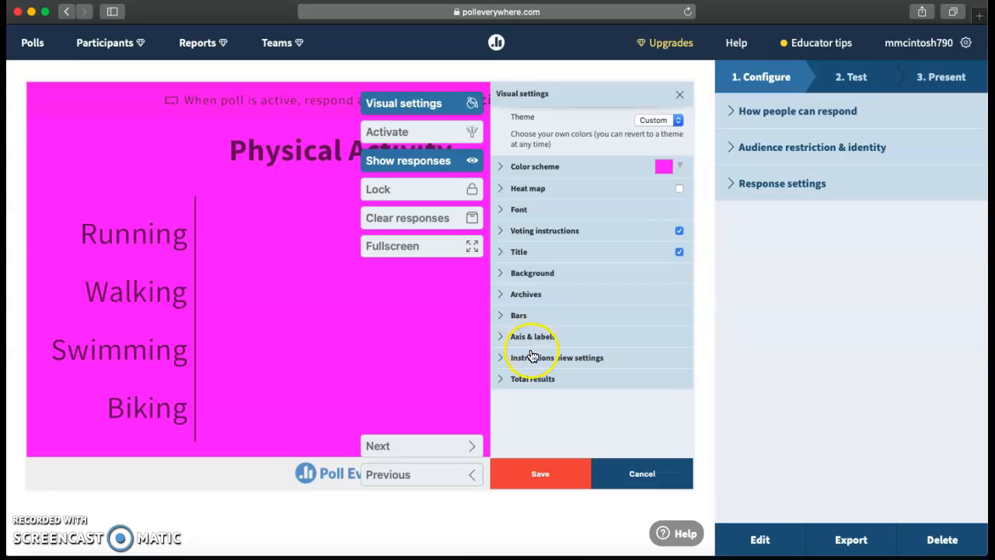
{"action": "left_click", "coordinate": [562, 273]}
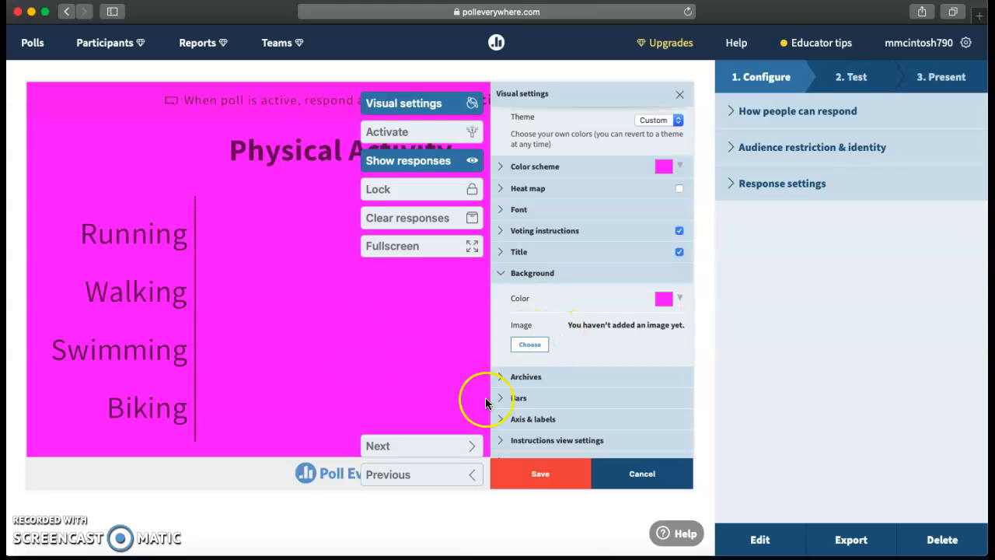
{"action": "left_click", "coordinate": [554, 273]}
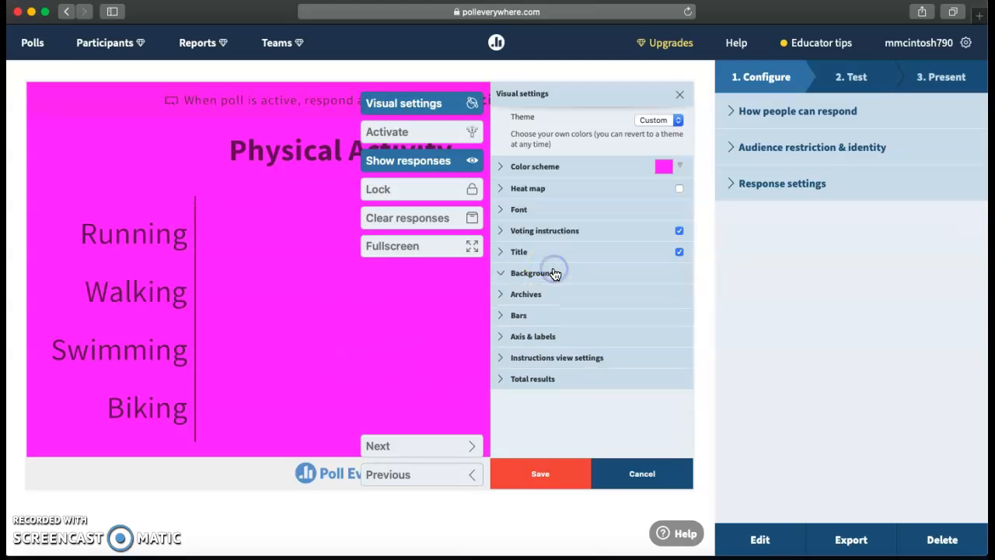
{"action": "left_click", "coordinate": [535, 336]}
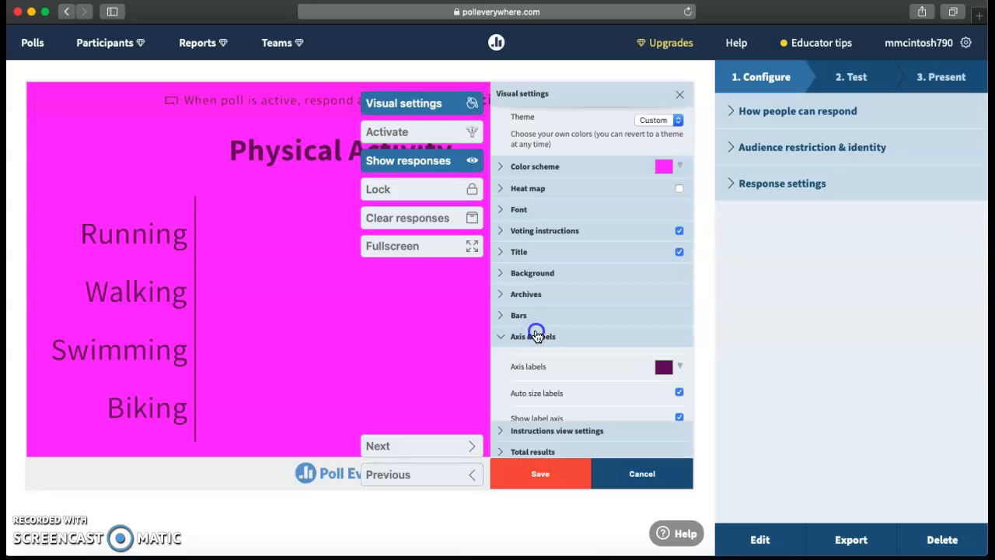
{"action": "left_click", "coordinate": [534, 334]}
In the instructions view settings, turn on showing the instructions image on the bar chart.
{"action": "left_click", "coordinate": [542, 364]}
{"action": "scroll", "coordinate": [543, 367], "scroll_direction": "down", "scroll_amount": 2}
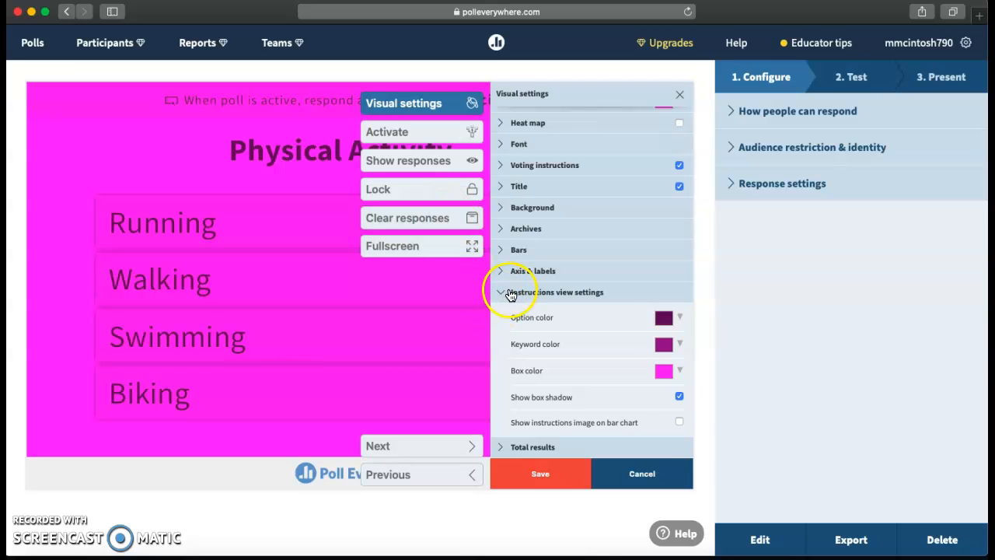
{"action": "left_click", "coordinate": [676, 421]}
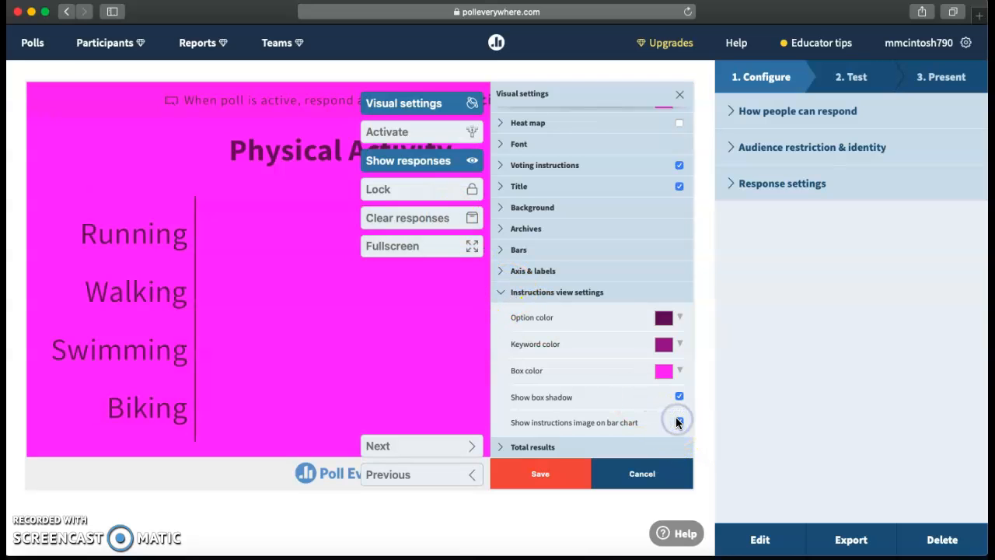
{"action": "left_click", "coordinate": [506, 292]}
In the total results settings, try showing the totals on the chart and turn the option off again.
{"action": "left_click", "coordinate": [527, 383]}
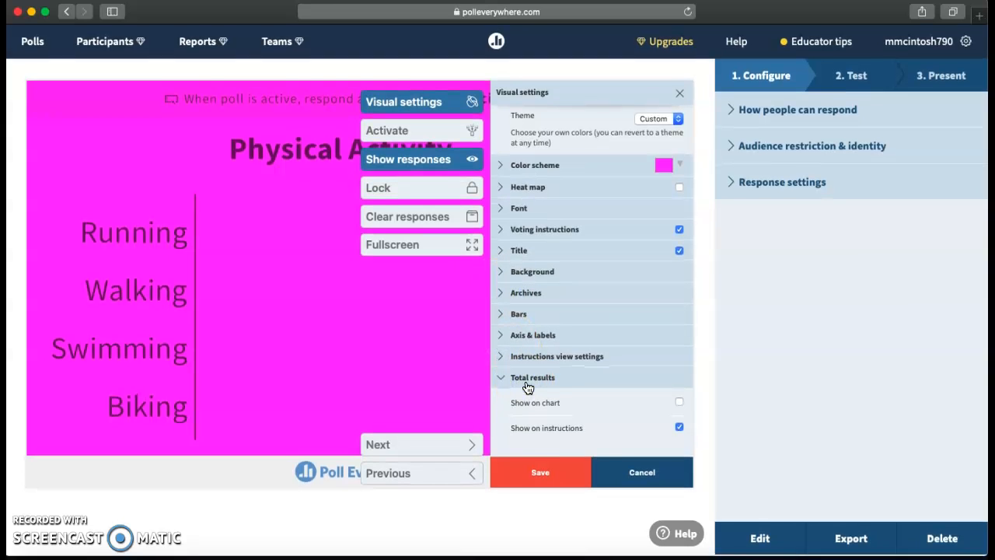
{"action": "left_click", "coordinate": [676, 404]}
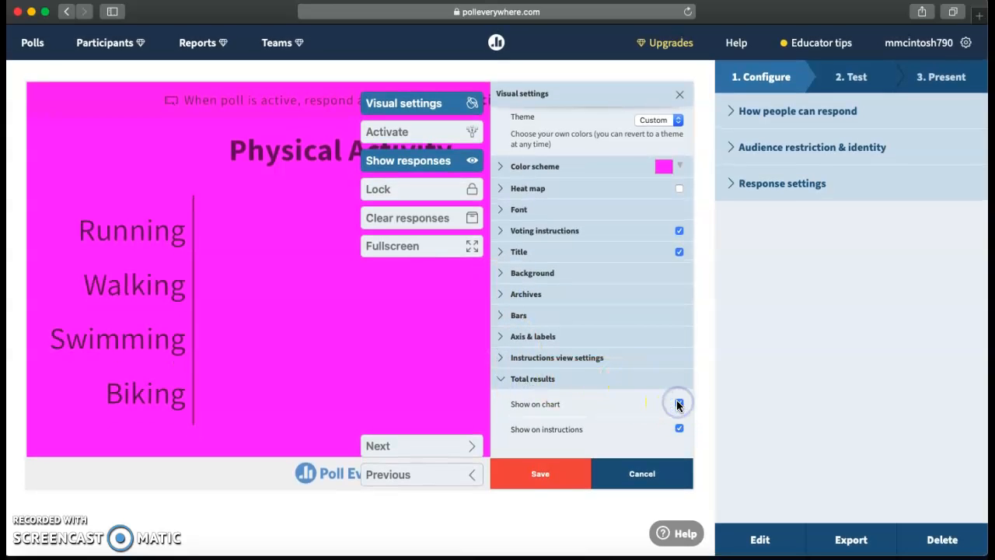
{"action": "left_click", "coordinate": [676, 405]}
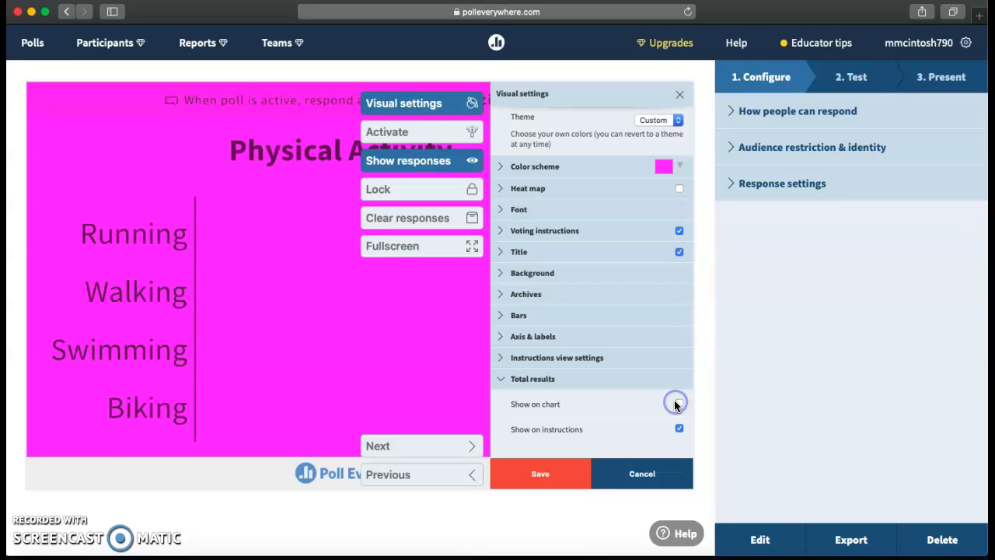
{"action": "left_click", "coordinate": [594, 381]}
Close the poll's visual settings without saving the changes.
{"action": "left_click", "coordinate": [680, 100]}
{"action": "left_click", "coordinate": [447, 292]}
{"action": "left_click", "coordinate": [387, 304]}
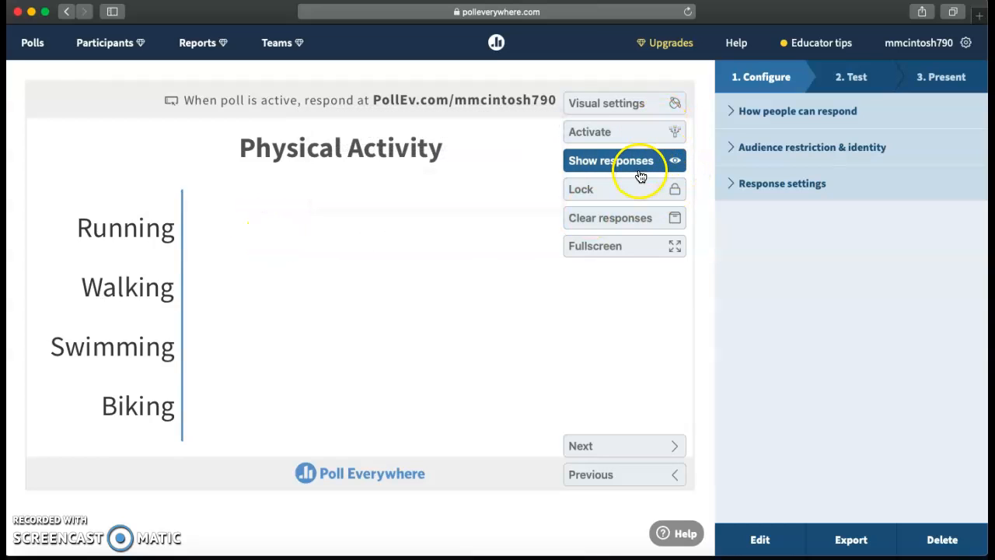
Switch the Physical Activity poll between its hidden and shown responses views, ending with responses hidden.
{"action": "left_click", "coordinate": [614, 162]}
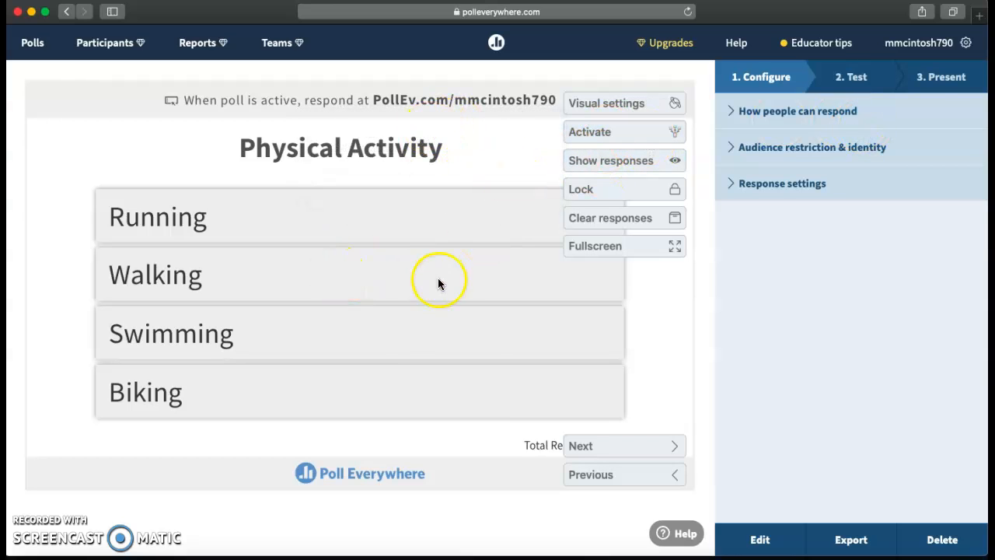
{"action": "left_click", "coordinate": [623, 171]}
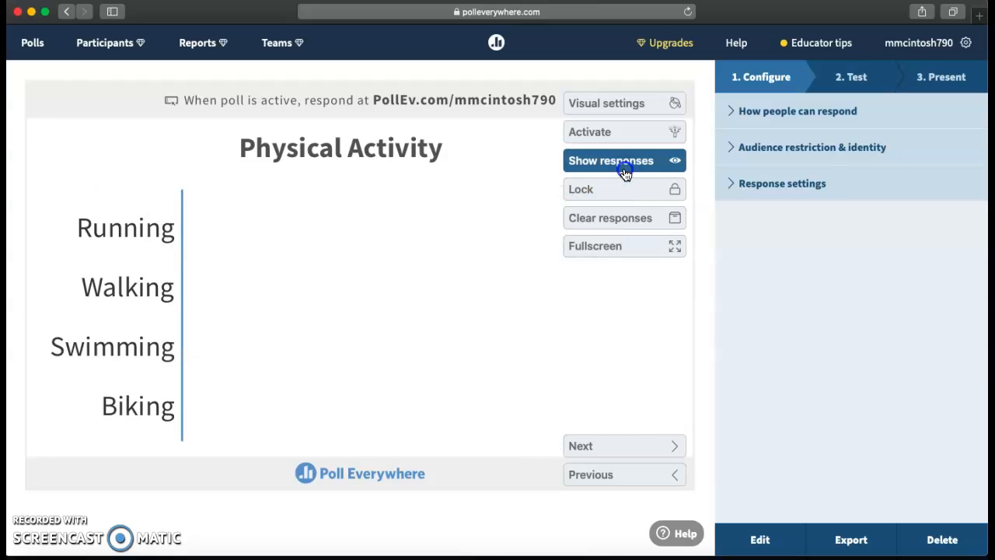
{"action": "left_click", "coordinate": [624, 172]}
Activate the Physical Activity poll and show its responses on the chart.
{"action": "left_click", "coordinate": [620, 135]}
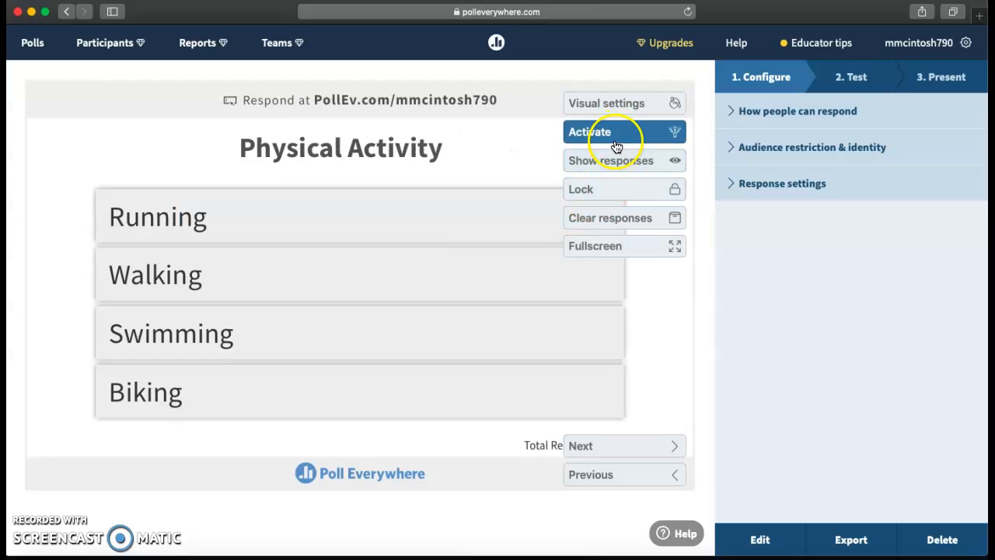
{"action": "left_click", "coordinate": [611, 160]}
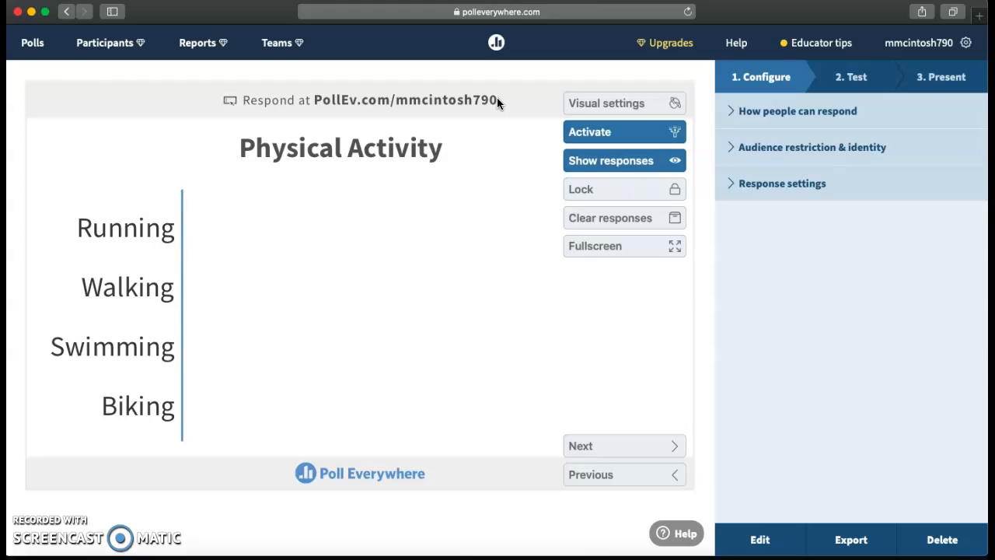
{"action": "left_click", "coordinate": [476, 101]}
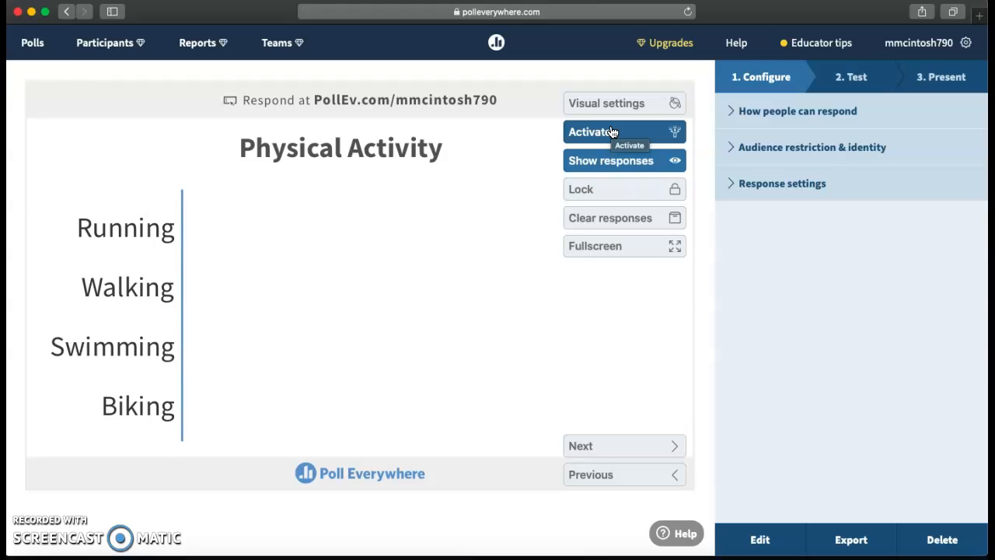
{"action": "left_click", "coordinate": [577, 178]}
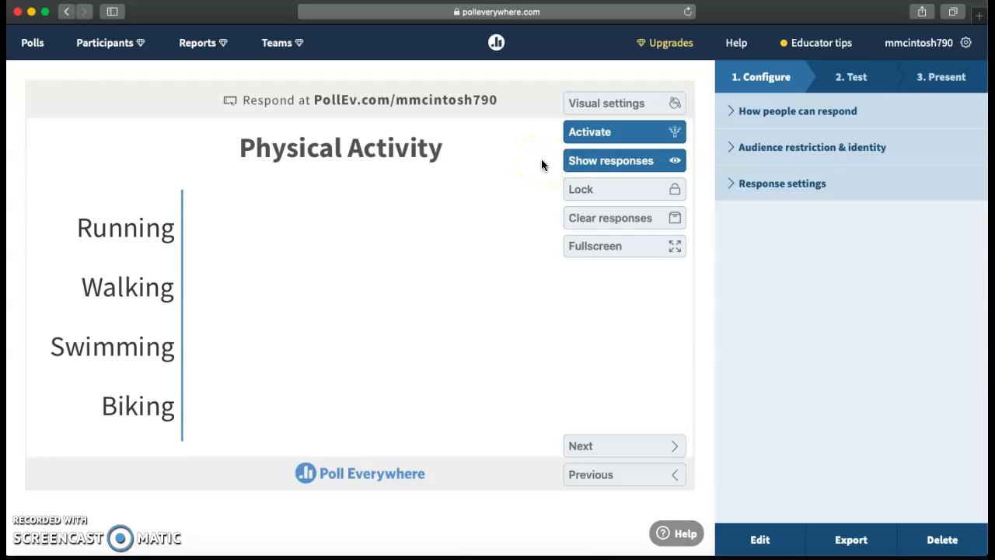
Try locking and unlocking the poll, and view it in fullscreen before returning to the normal view.
{"action": "left_click", "coordinate": [606, 187]}
{"action": "left_click", "coordinate": [607, 188]}
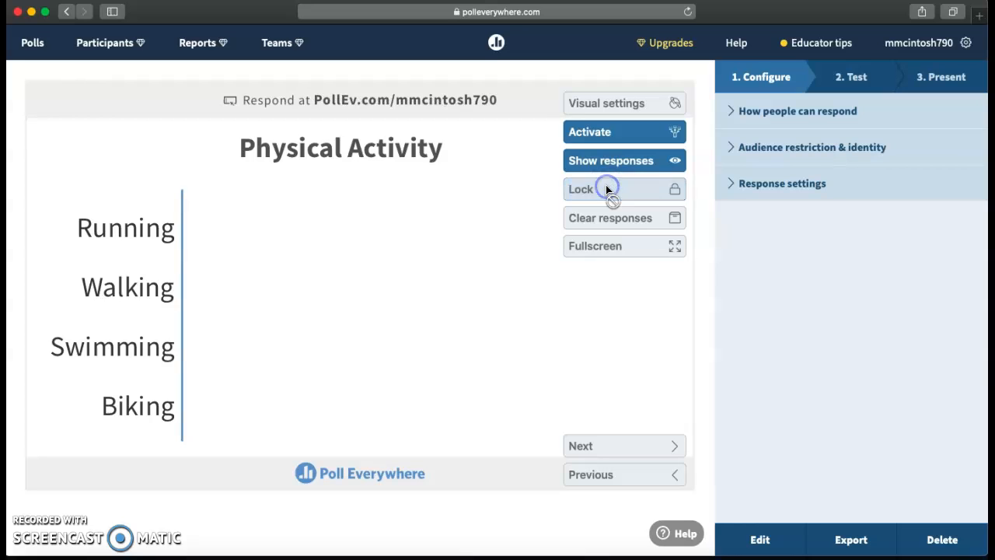
{"action": "left_click", "coordinate": [597, 189]}
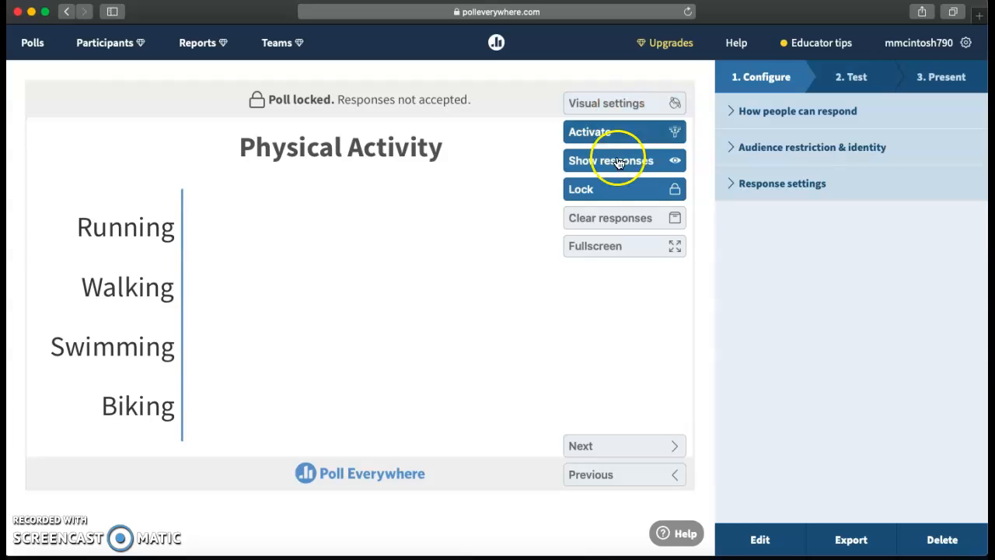
{"action": "left_click", "coordinate": [618, 189]}
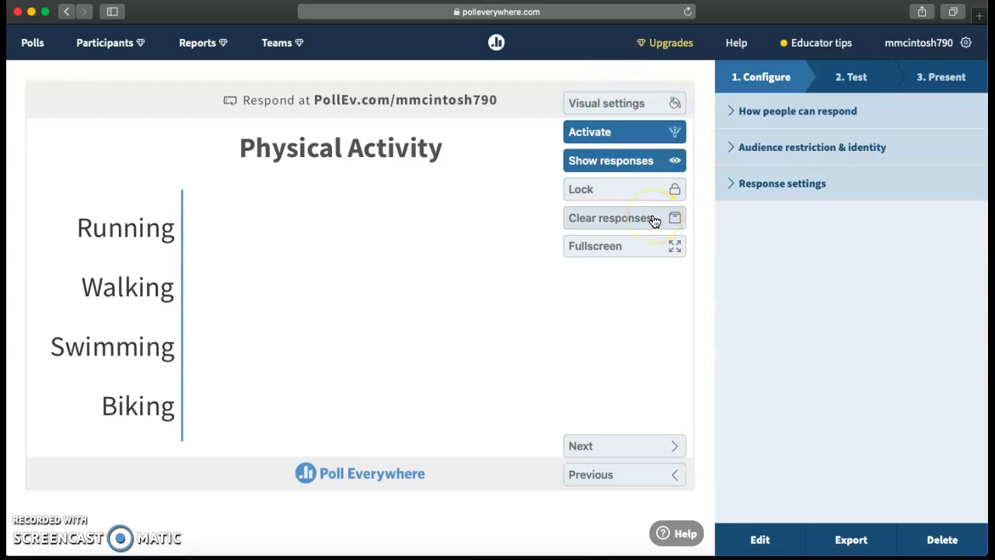
{"action": "left_click", "coordinate": [641, 256]}
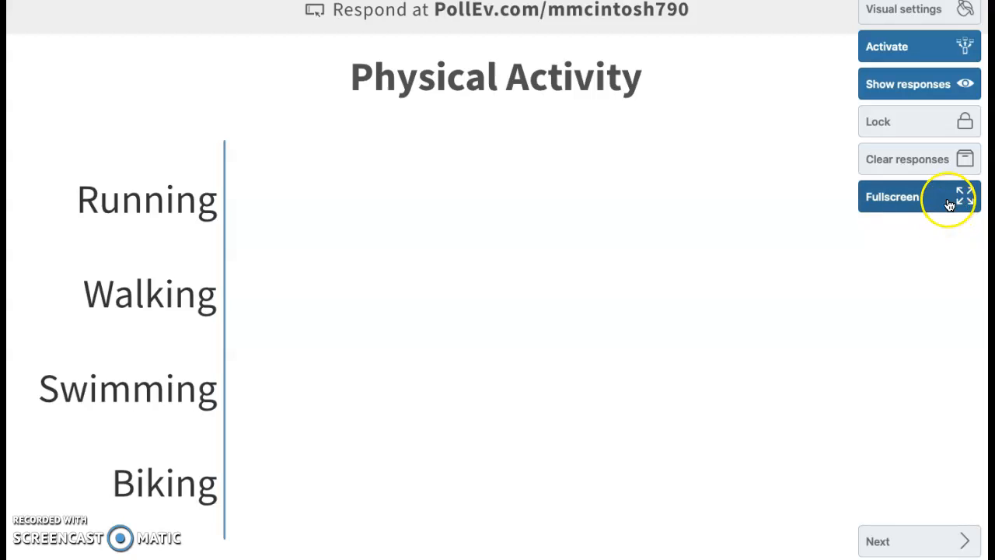
{"action": "left_click", "coordinate": [948, 200]}
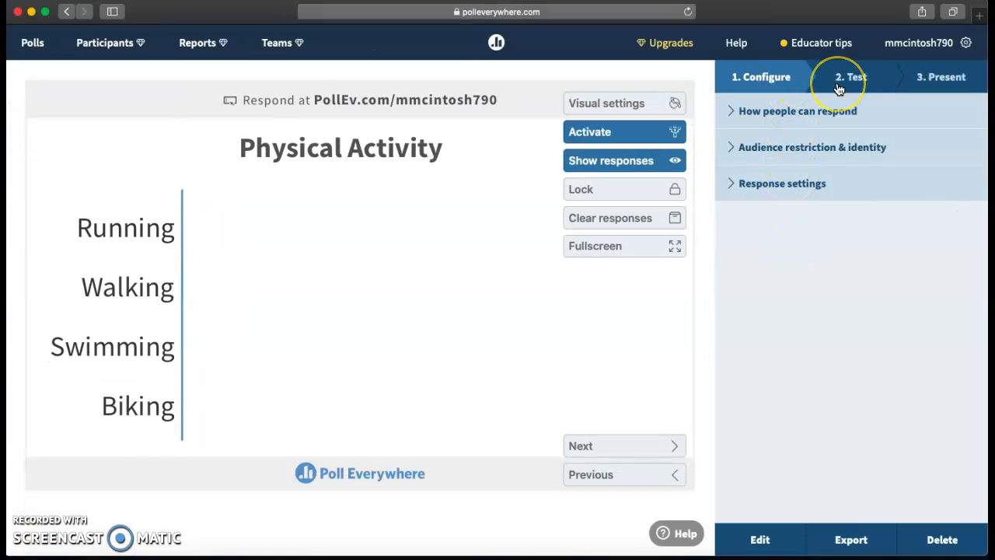
Preview the poll's audience response form in the Test stage.
{"action": "left_click", "coordinate": [839, 89]}
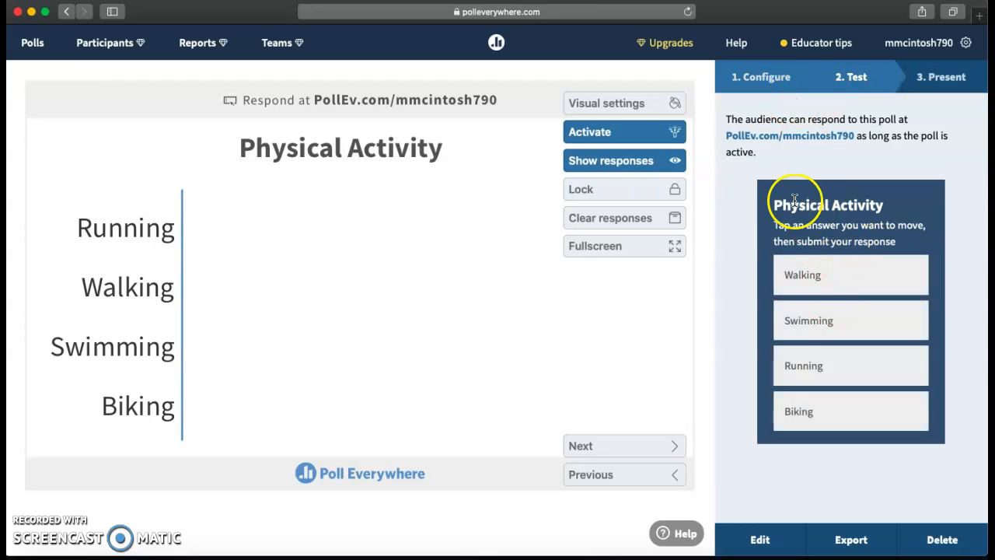
{"action": "left_click_drag", "start_coordinate": [762, 176], "coordinate": [935, 347]}
{"action": "left_click", "coordinate": [955, 343]}
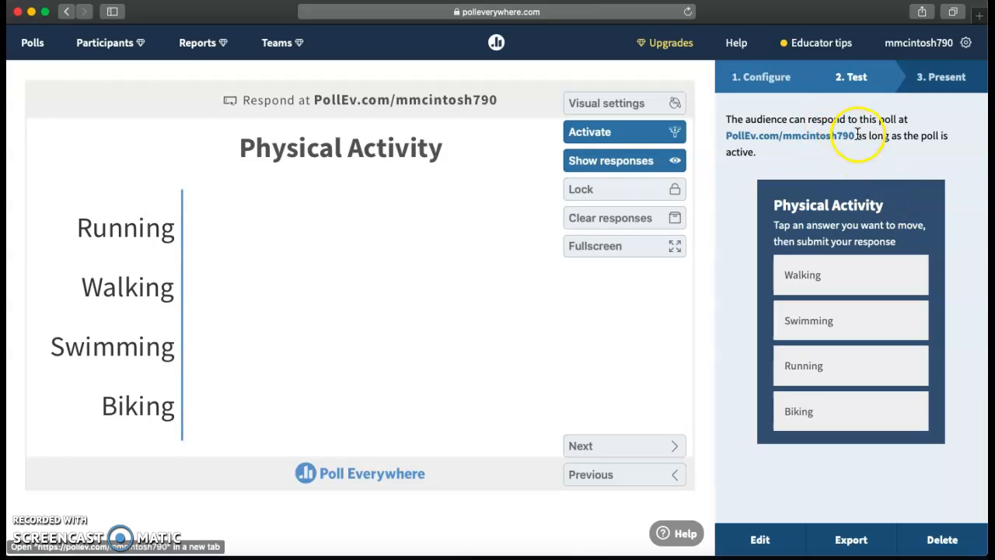
Open the poll's audience response link in a new tab and join with the participant's screen name.
{"action": "left_click_drag", "start_coordinate": [855, 136], "coordinate": [723, 129]}
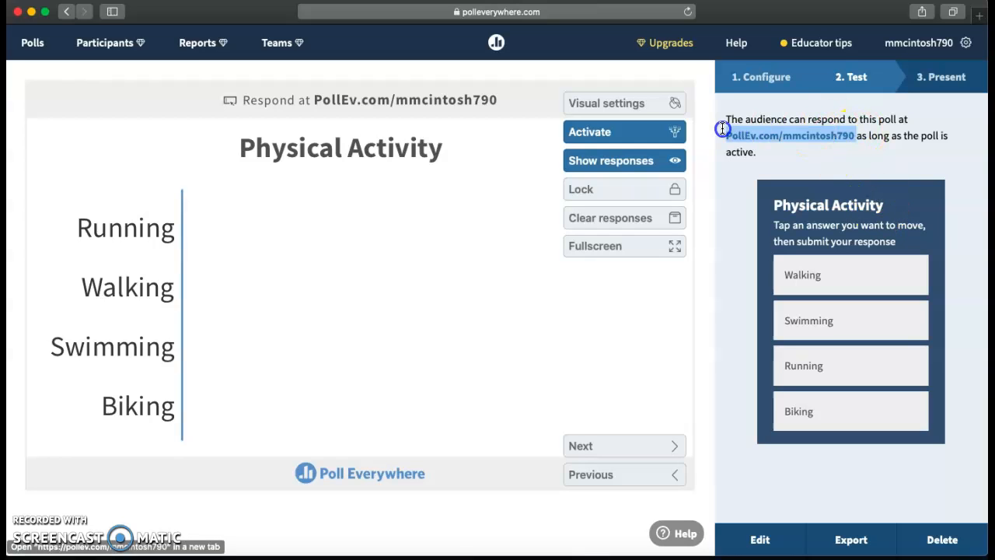
{"action": "left_click", "coordinate": [770, 137], "text": "super"}
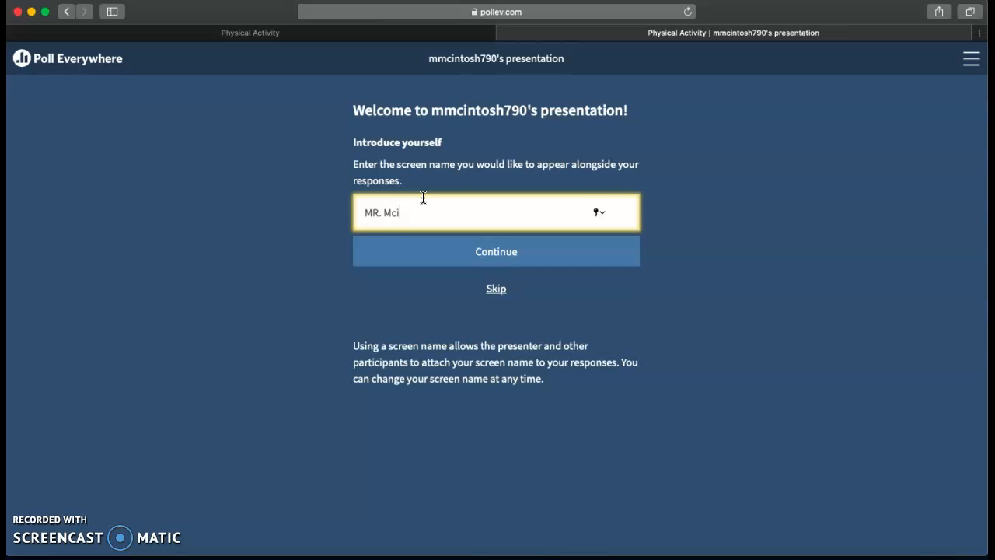
{"action": "left_click", "coordinate": [416, 250]}
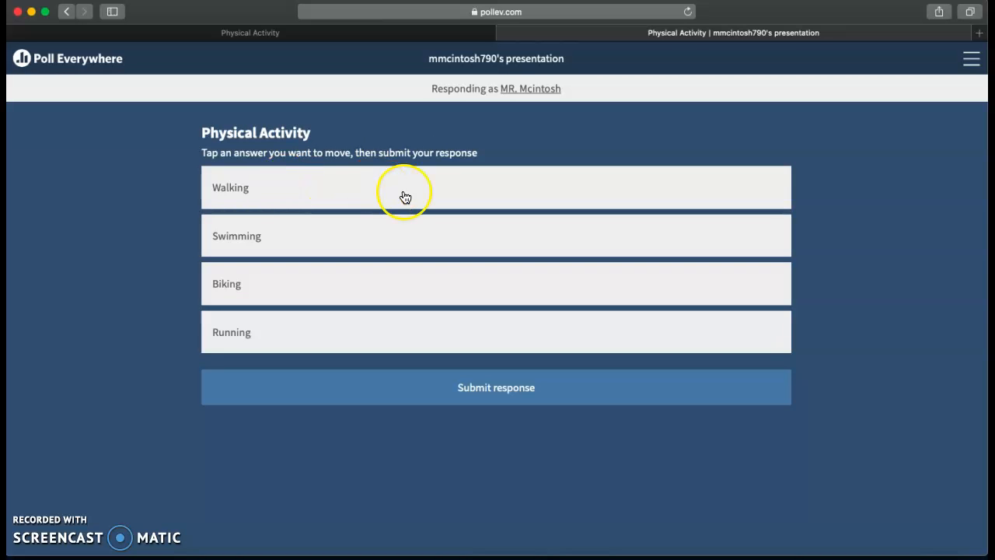
Select the ranking answers one after another to look at their reordering controls, ending with Walking.
{"action": "left_click", "coordinate": [369, 192]}
{"action": "left_click", "coordinate": [333, 237]}
{"action": "left_click", "coordinate": [330, 283]}
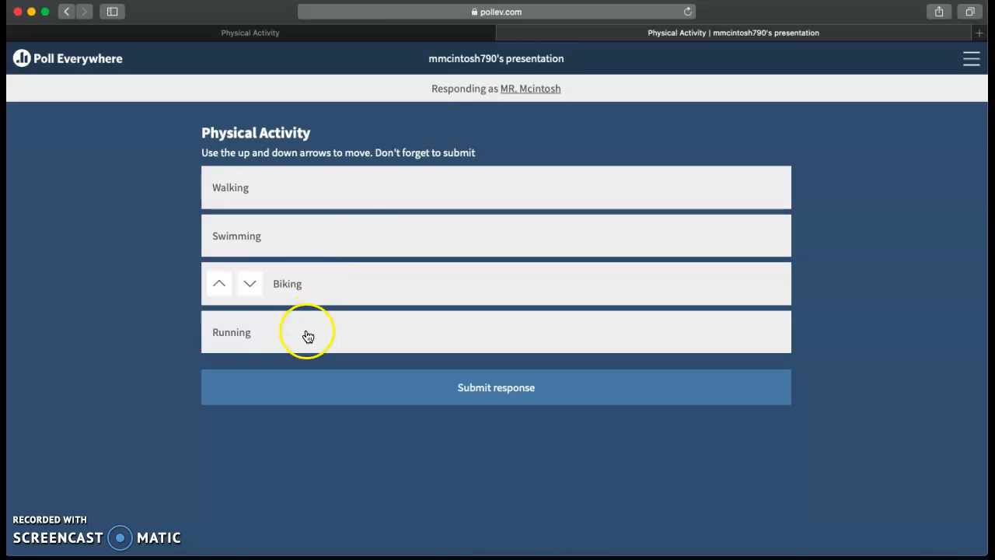
{"action": "left_click", "coordinate": [307, 333]}
{"action": "left_click", "coordinate": [336, 237]}
{"action": "left_click", "coordinate": [345, 179]}
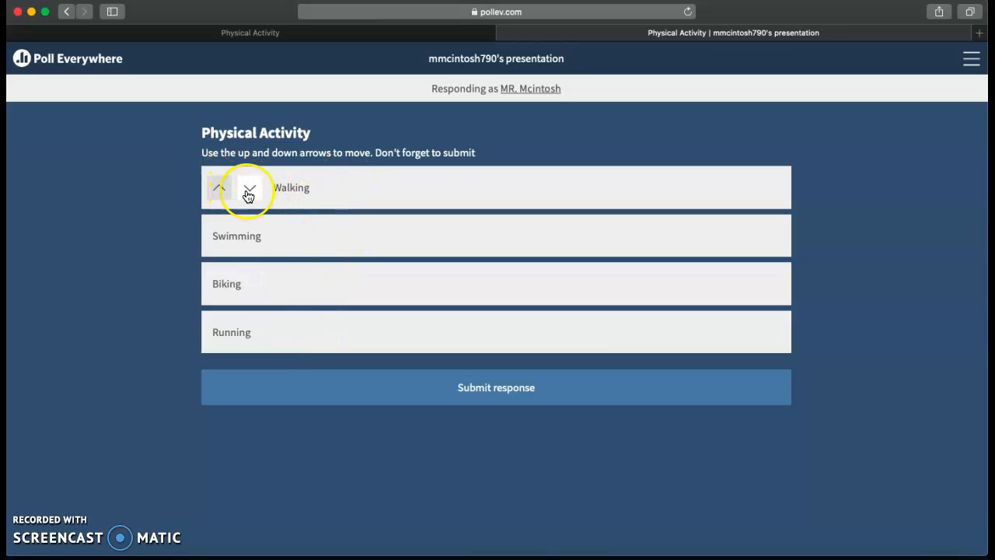
Try moving Swimming down and up in the ranking, returning it to second place.
{"action": "left_click", "coordinate": [269, 235]}
{"action": "left_click", "coordinate": [251, 236]}
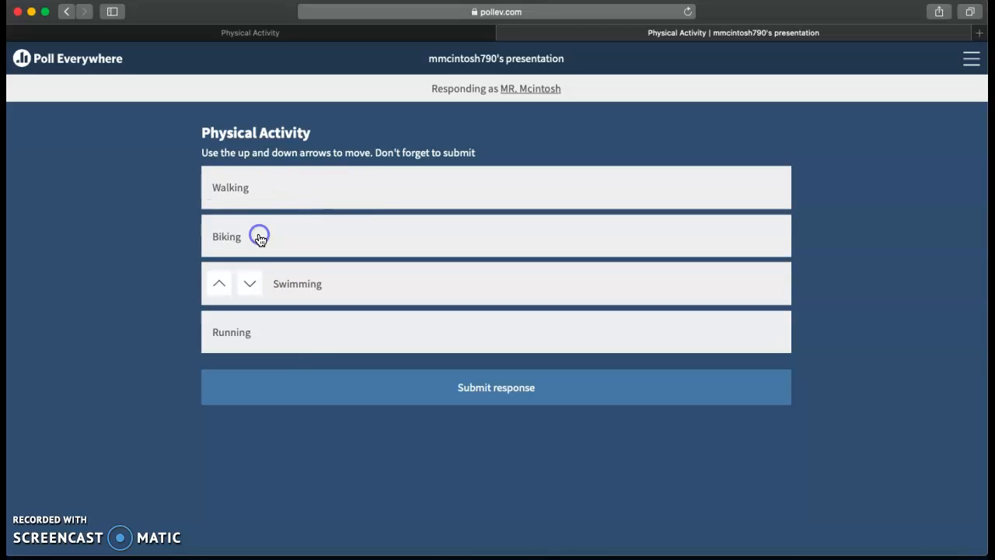
{"action": "left_click", "coordinate": [217, 286]}
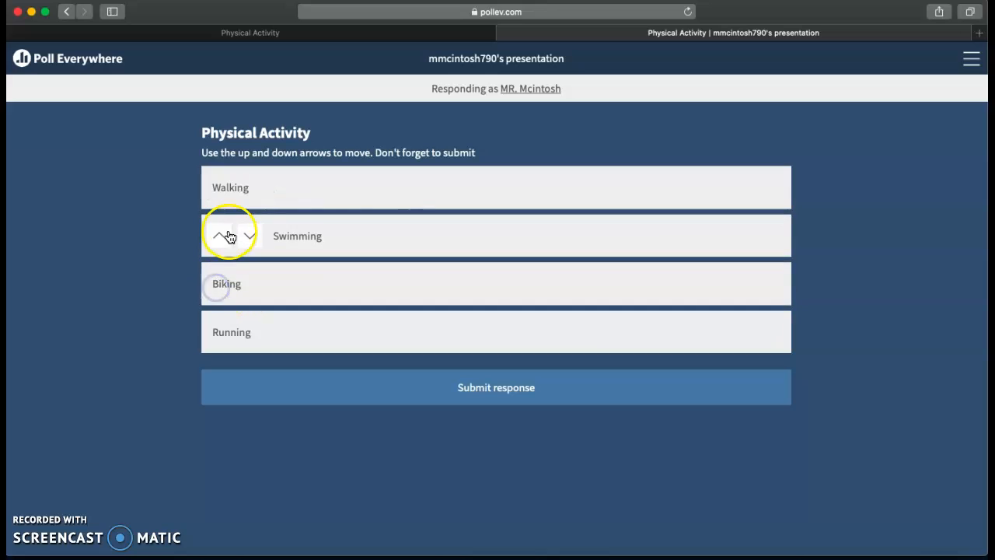
{"action": "left_click", "coordinate": [229, 236]}
{"action": "left_click", "coordinate": [242, 189]}
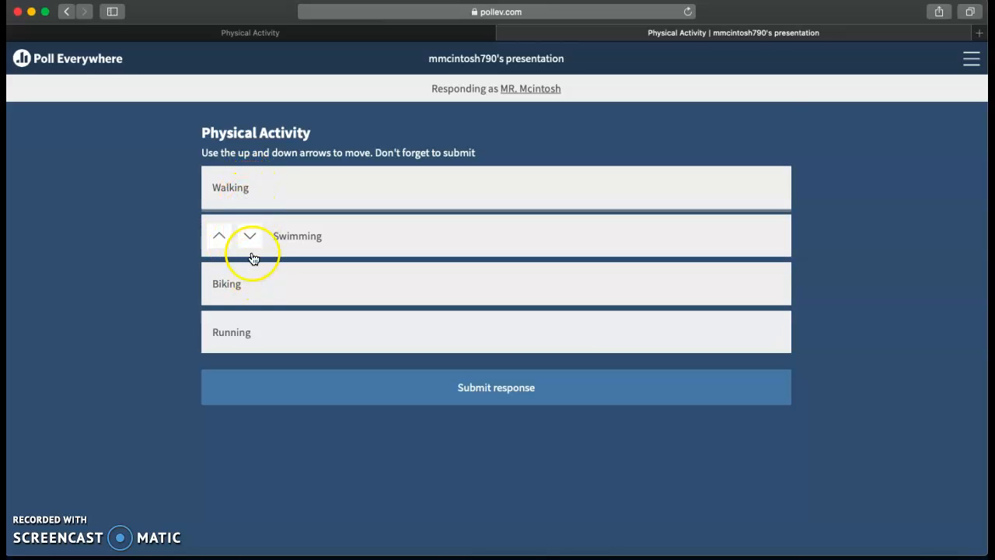
Reorder the ranking answers to Running, Biking, Swimming and Walking on the participant response form.
{"action": "left_click", "coordinate": [253, 242]}
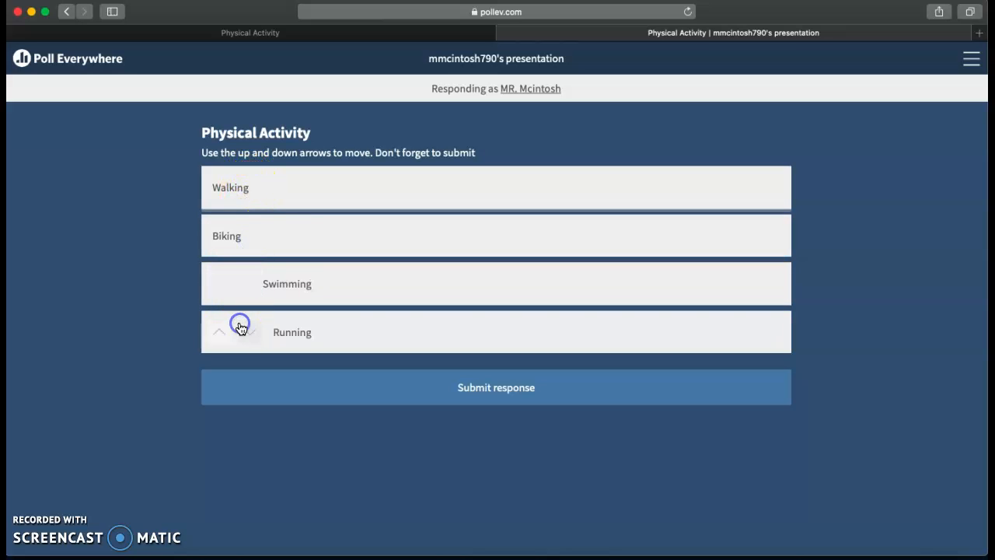
{"action": "left_click", "coordinate": [220, 332]}
{"action": "left_click", "coordinate": [224, 284]}
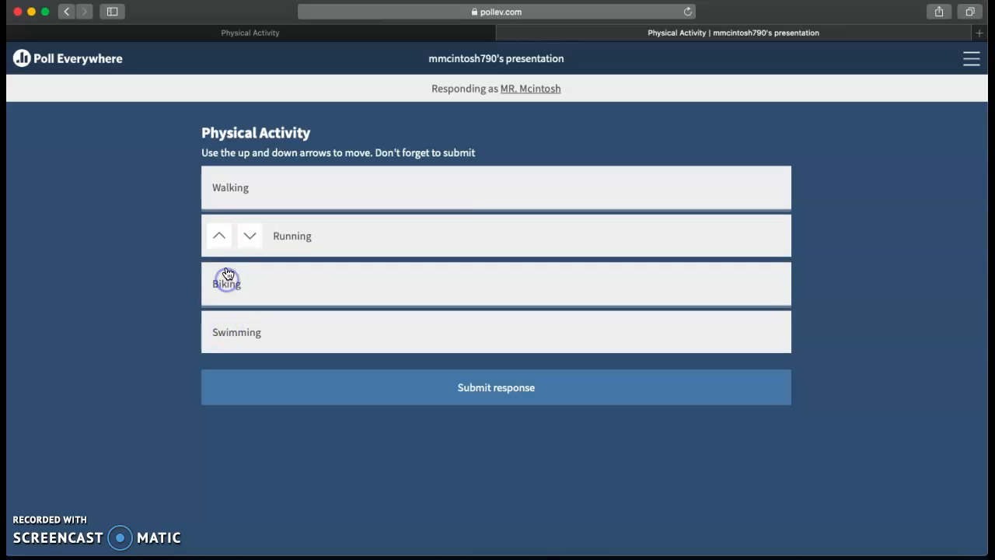
{"action": "left_click", "coordinate": [220, 238]}
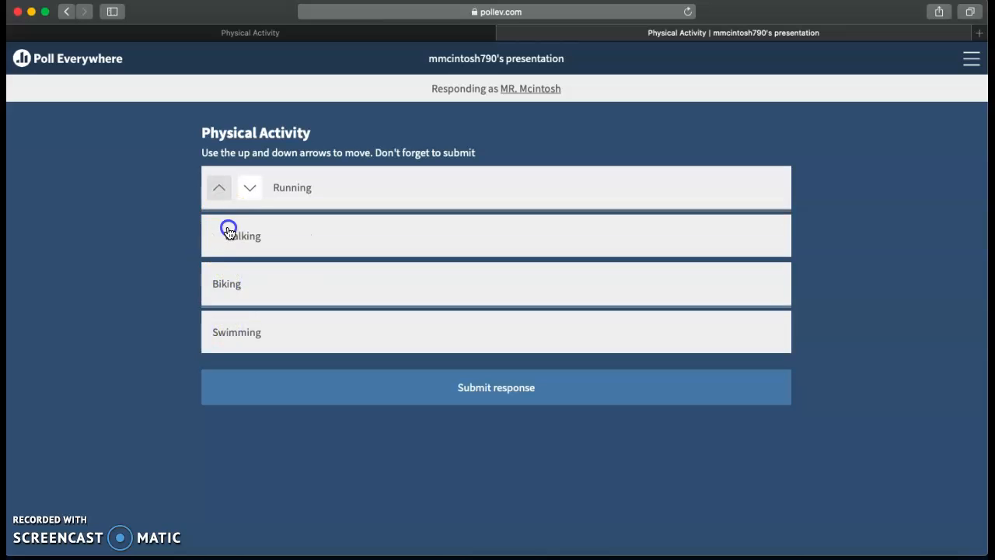
{"action": "left_click", "coordinate": [247, 236]}
{"action": "left_click", "coordinate": [248, 281]}
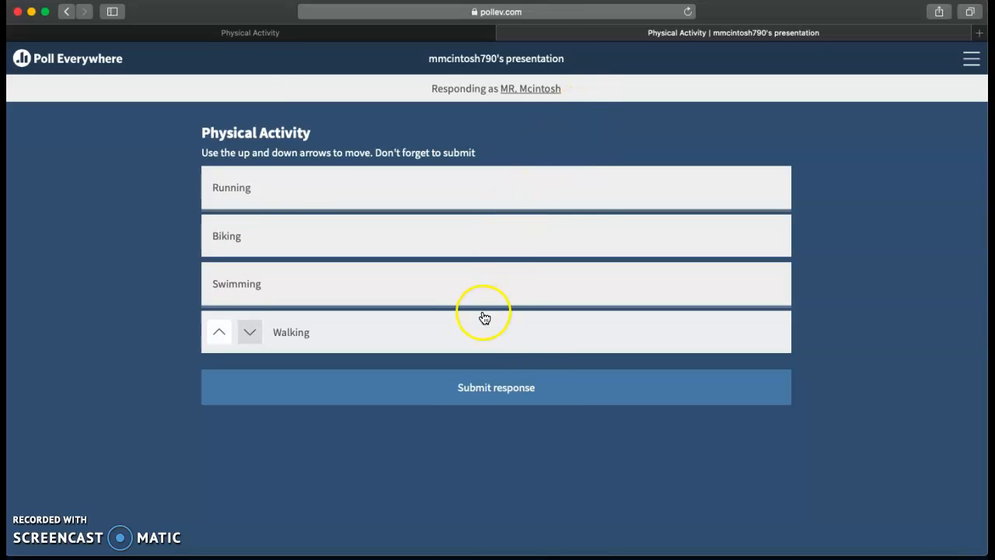
Close the participant response page and open the How to present instructions in the poll's Present stage.
{"action": "left_click", "coordinate": [448, 38]}
{"action": "left_click", "coordinate": [524, 37]}
{"action": "left_click", "coordinate": [504, 33]}
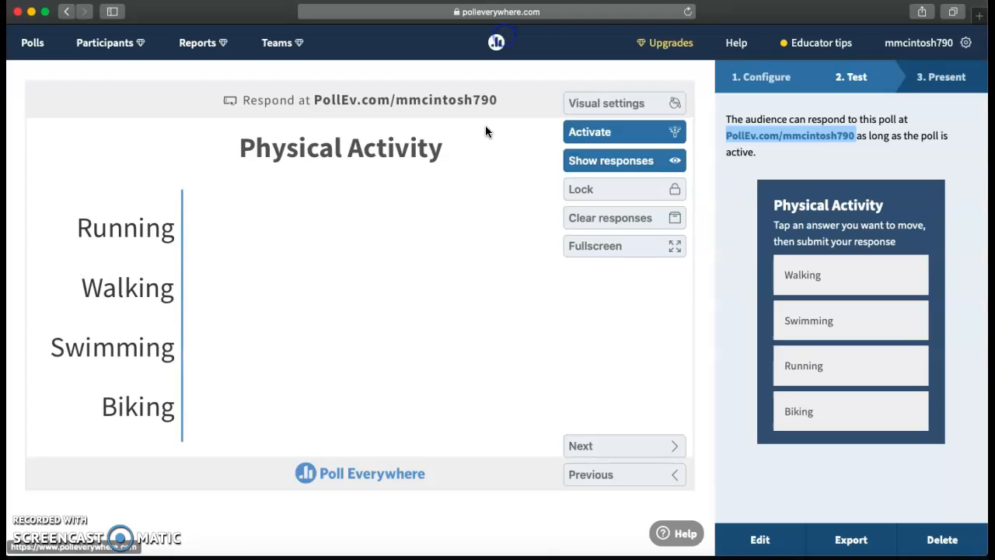
{"action": "left_click", "coordinate": [945, 78]}
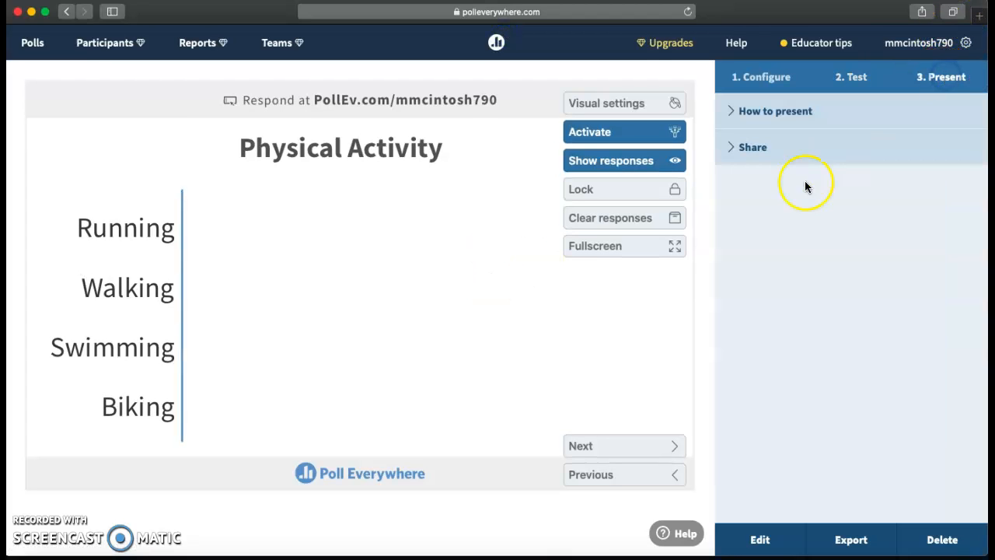
{"action": "left_click", "coordinate": [788, 122]}
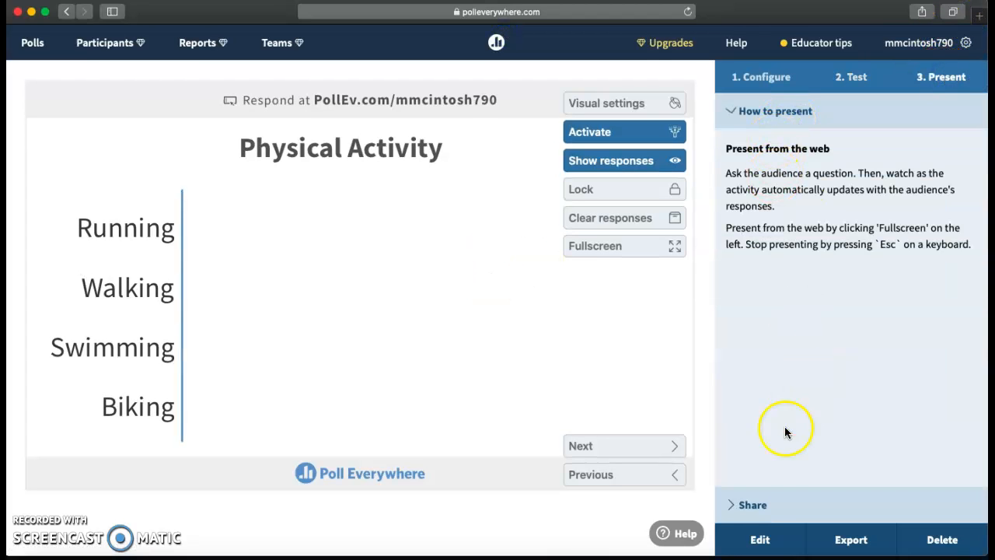
Review the poll's Share options, from the shareable response link and audience page to Live results and Embed poll.
{"action": "left_click", "coordinate": [748, 504]}
{"action": "scroll", "coordinate": [825, 319], "scroll_direction": "down", "scroll_amount": 1}
{"action": "scroll", "coordinate": [821, 320], "scroll_direction": "up", "scroll_amount": 1}
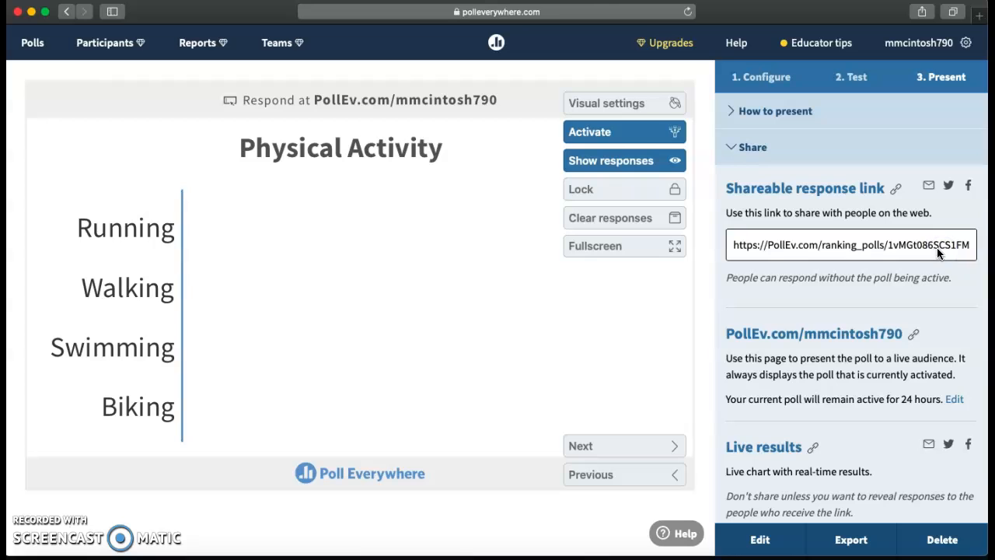
{"action": "left_click_drag", "start_coordinate": [904, 335], "coordinate": [724, 333]}
{"action": "scroll", "coordinate": [766, 385], "scroll_direction": "down", "scroll_amount": 1}
{"action": "scroll", "coordinate": [767, 386], "scroll_direction": "down", "scroll_amount": 2}
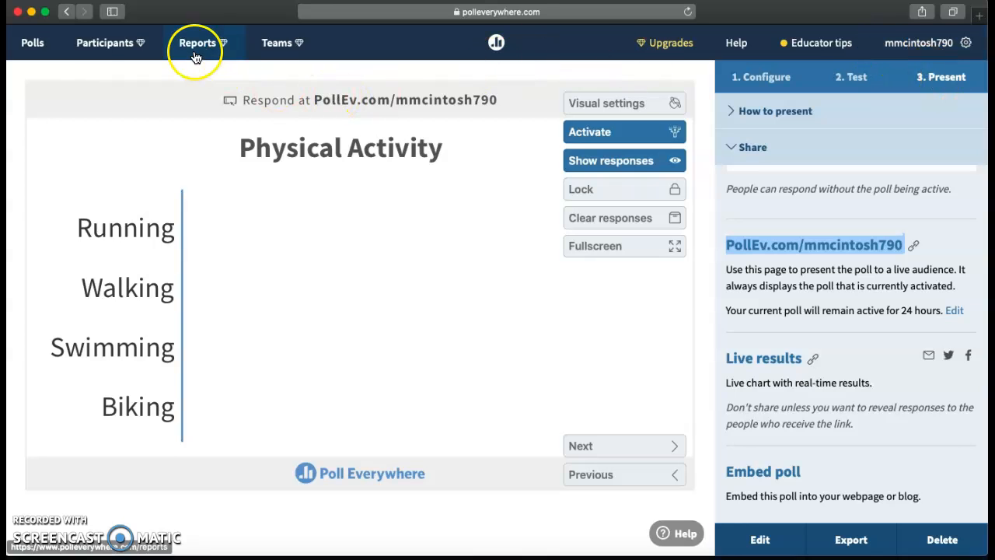
Open the poll "Rank your enjoyment of participation in the following physical activities." from the polls list and hide its responses.
{"action": "left_click", "coordinate": [23, 41]}
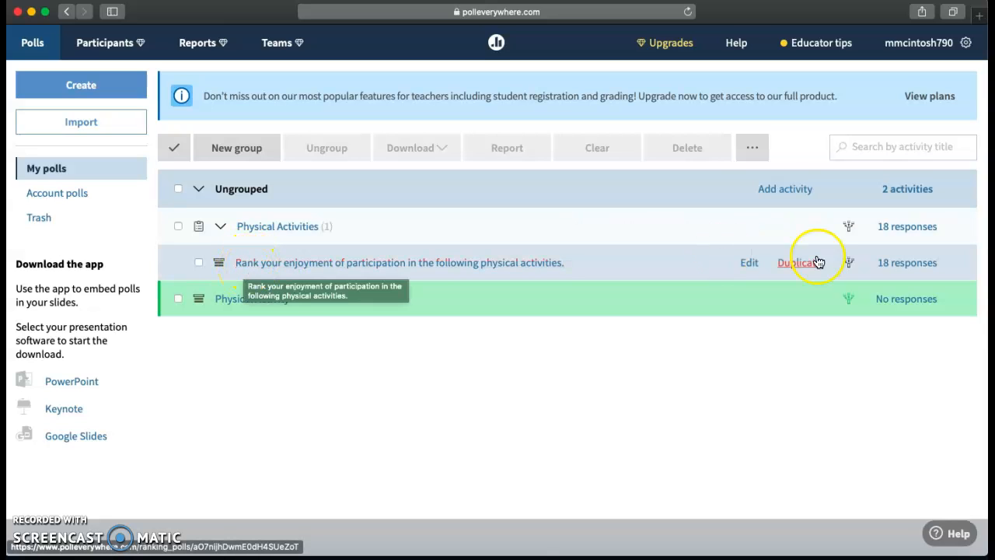
{"action": "left_click", "coordinate": [522, 265]}
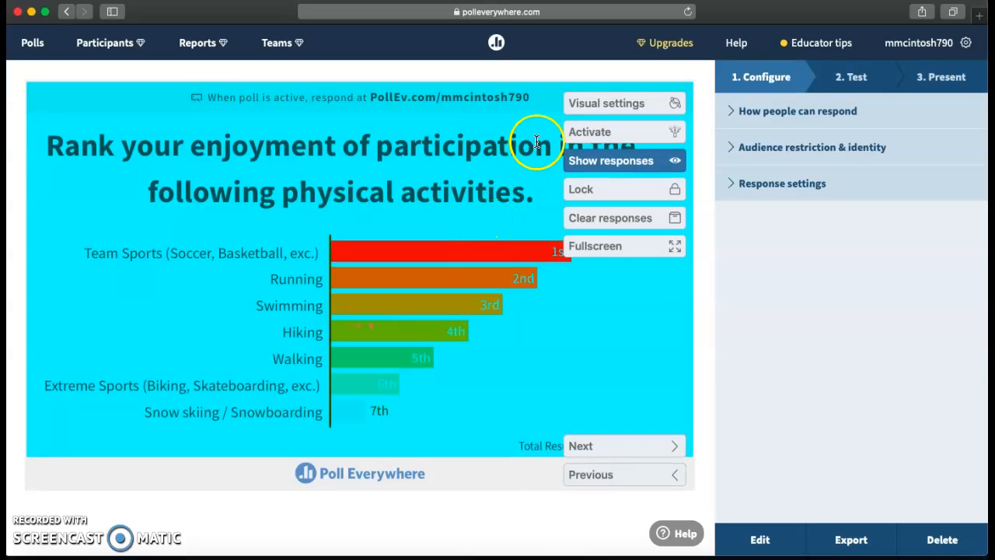
{"action": "left_click", "coordinate": [609, 165]}
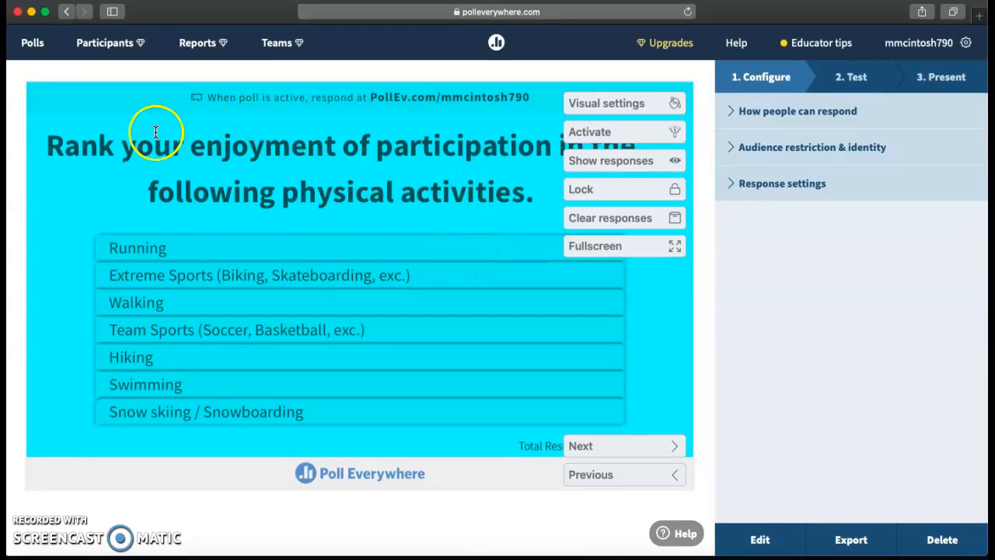
Check the ranking poll's Test stage and visual settings, and turn its response display back on.
{"action": "left_click", "coordinate": [842, 81]}
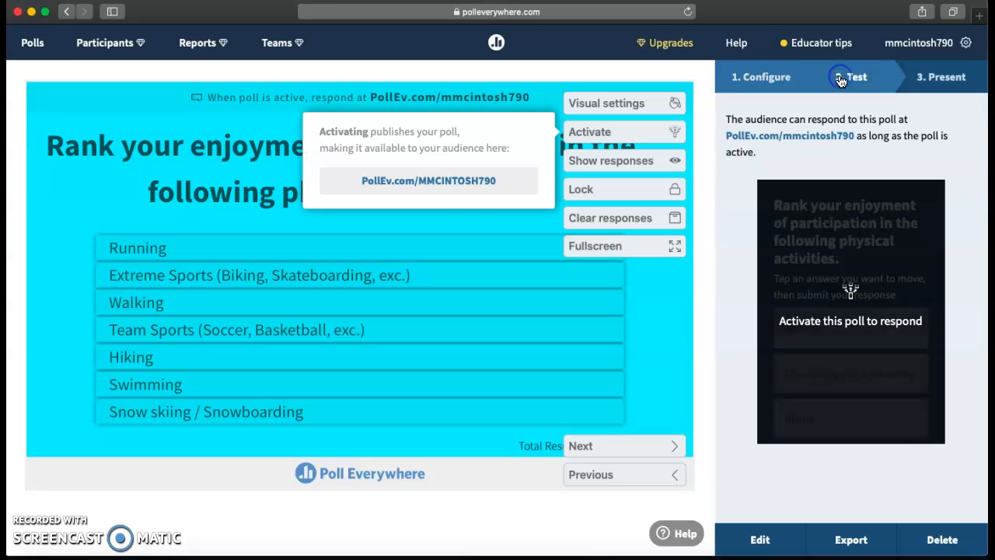
{"action": "left_click", "coordinate": [755, 75]}
{"action": "left_click", "coordinate": [605, 104]}
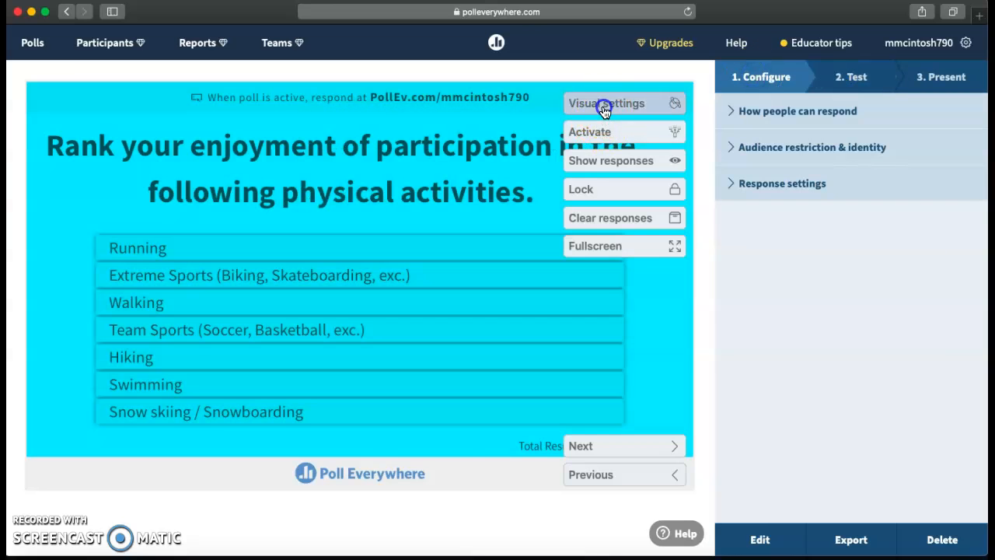
{"action": "left_click", "coordinate": [449, 106]}
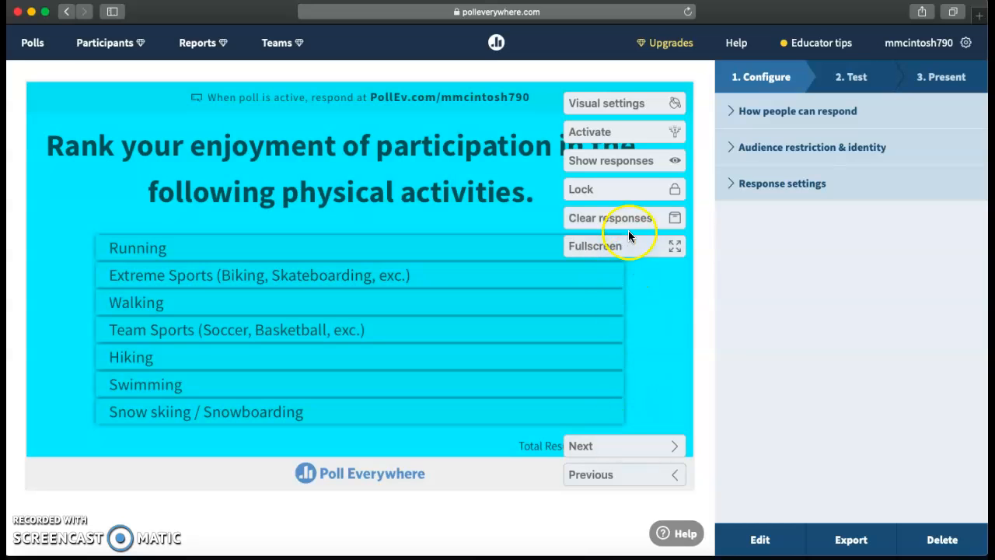
{"action": "left_click", "coordinate": [639, 164]}
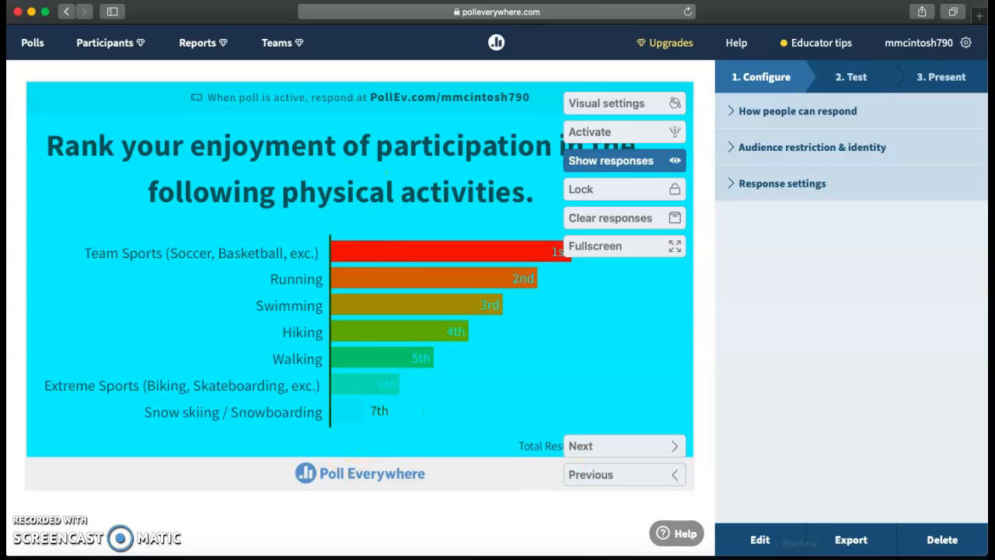
Bring up the photo 1024190816.jpg in the image viewer, and look at the poll's Present and Test stages.
{"action": "left_click", "coordinate": [867, 554]}
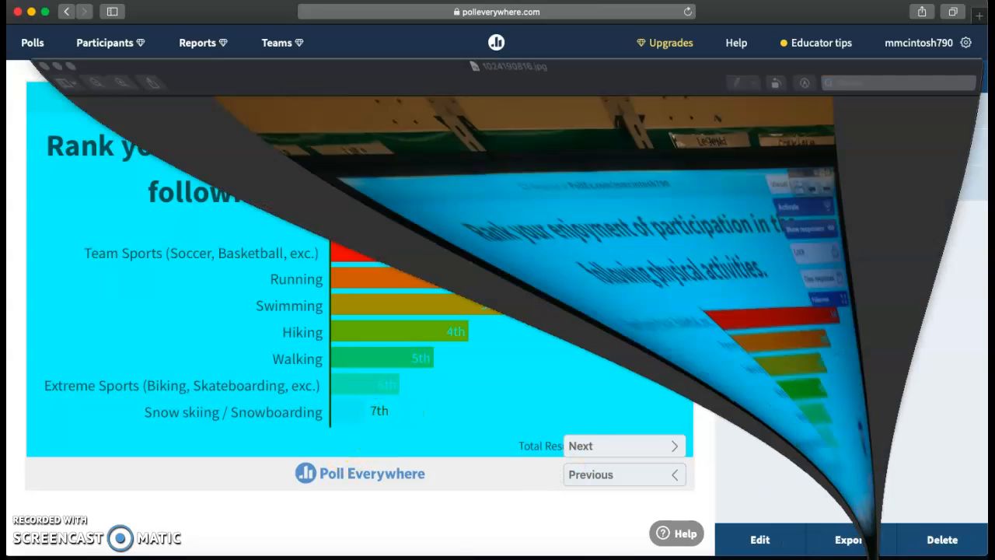
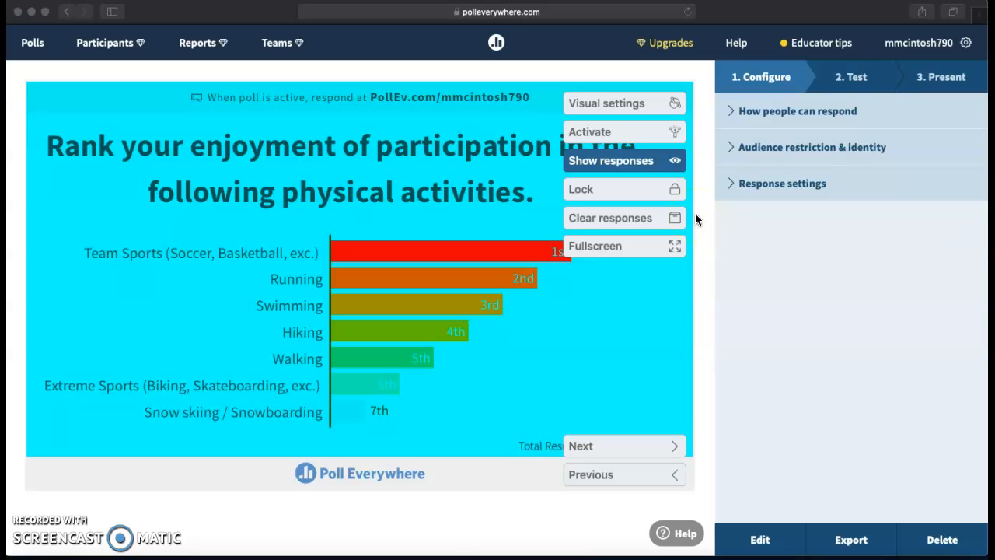
{"action": "left_click", "coordinate": [959, 74]}
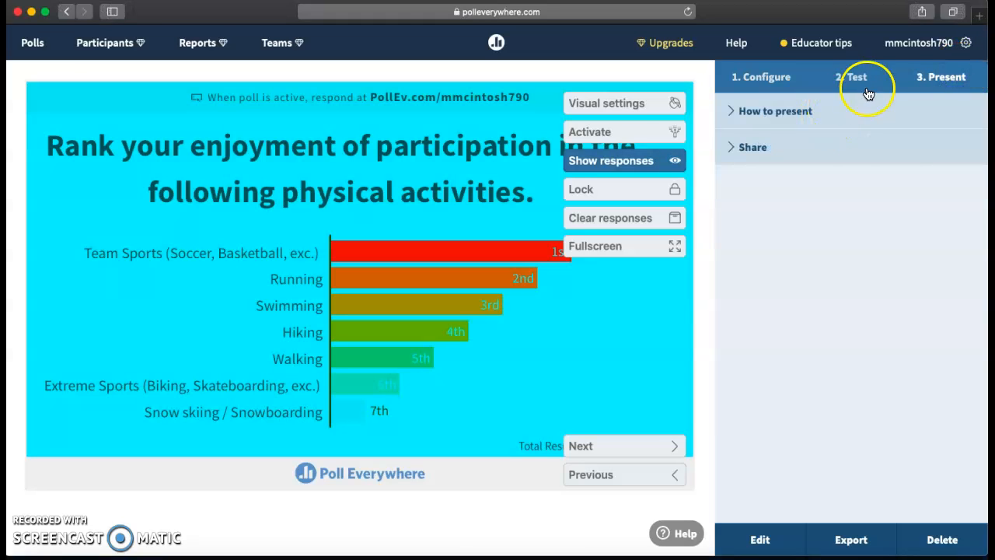
{"action": "left_click", "coordinate": [855, 78]}
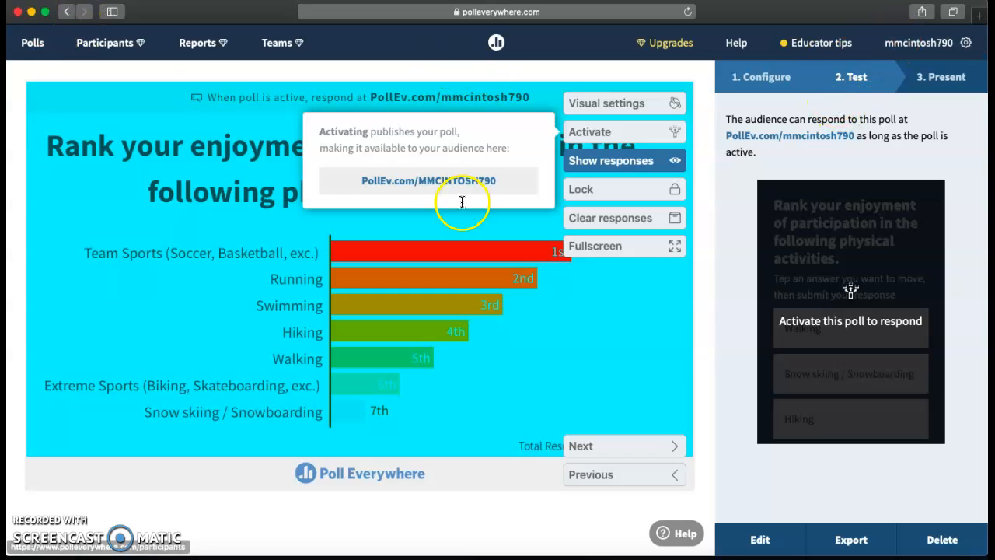
Look through the additional activity types available for a new poll and return to the polls list without creating one.
{"action": "left_click", "coordinate": [34, 46]}
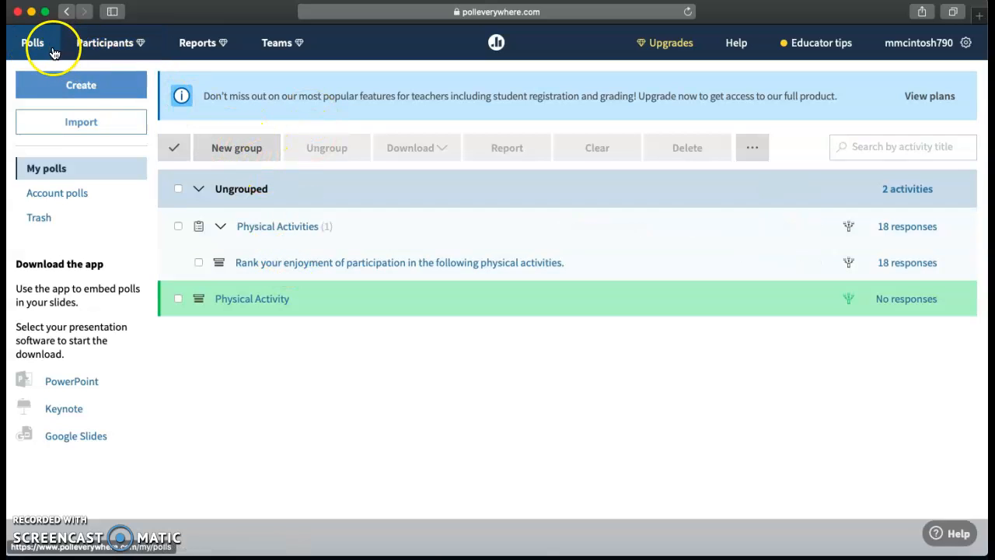
{"action": "left_click", "coordinate": [80, 86]}
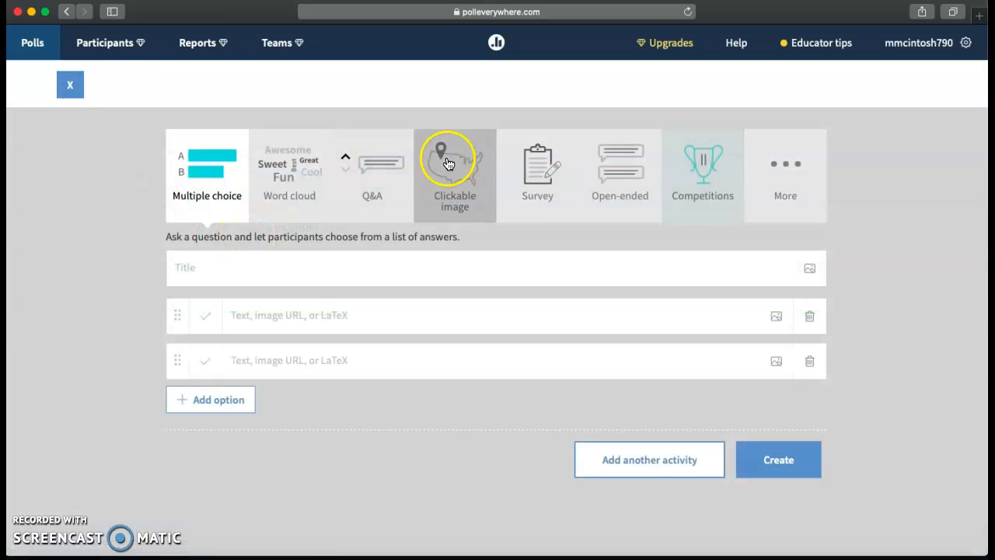
{"action": "left_click", "coordinate": [782, 189]}
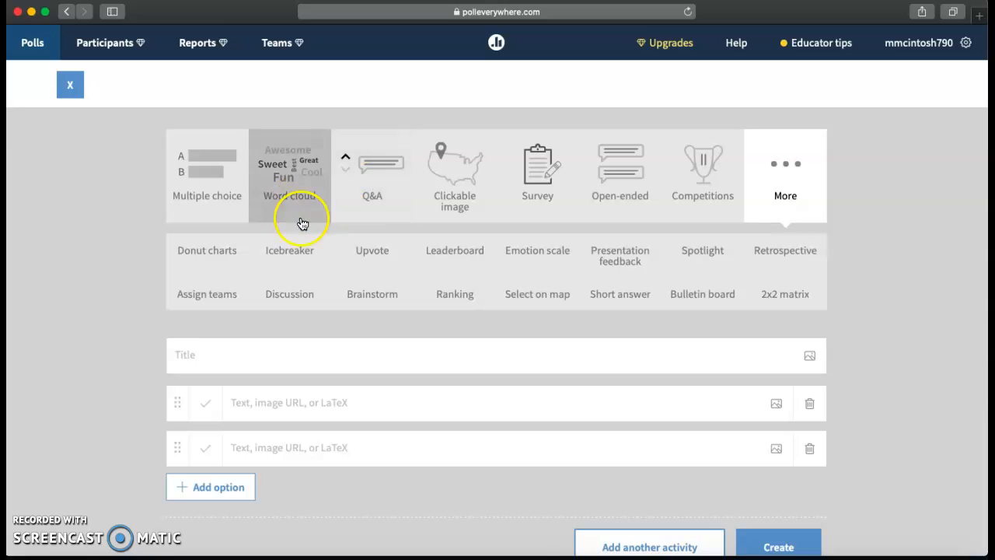
{"action": "left_click", "coordinate": [49, 43]}
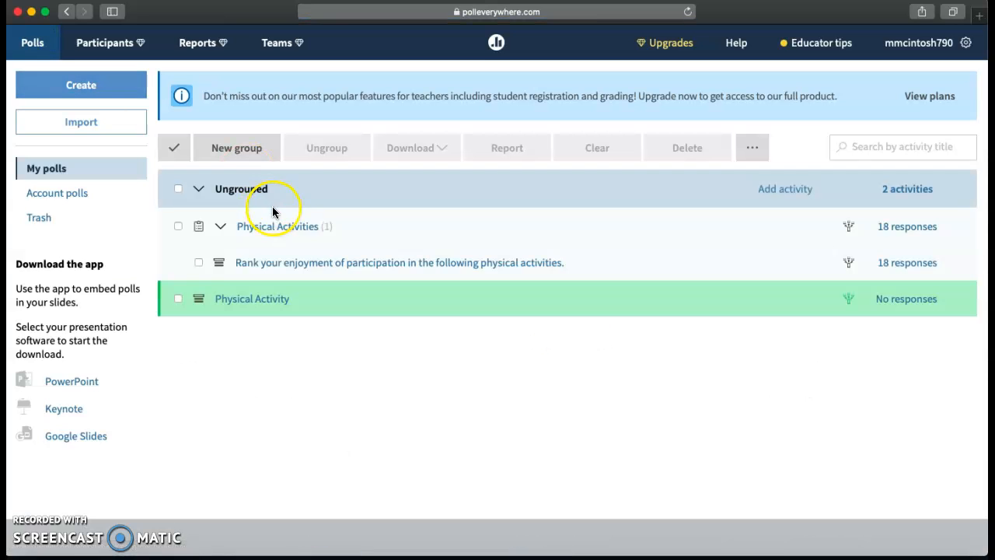
Reopen the poll about enjoyment of physical activities and examine its question and ranked results chart.
{"action": "left_click", "coordinate": [267, 268]}
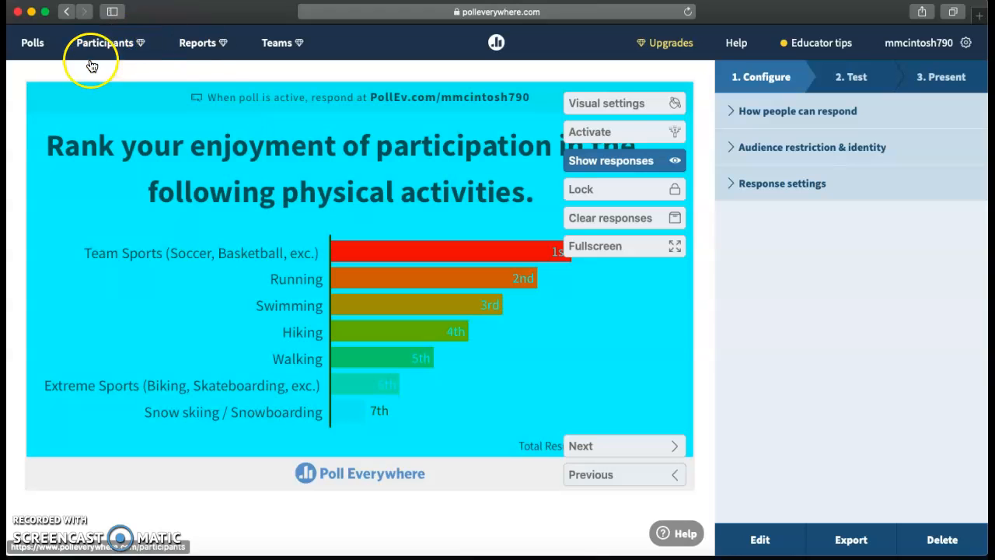
{"action": "left_click_drag", "start_coordinate": [165, 143], "coordinate": [434, 199]}
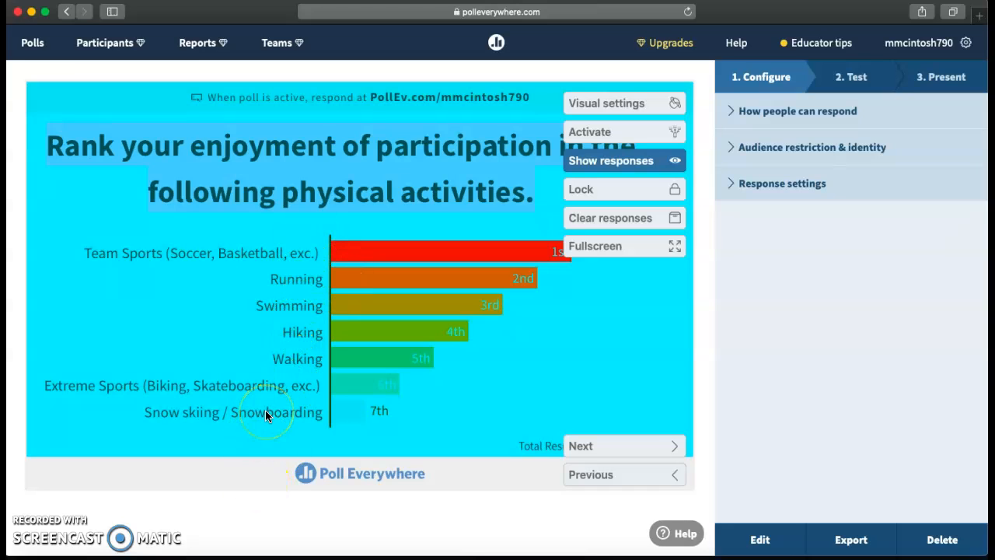
{"action": "left_click", "coordinate": [317, 246]}
{"action": "left_click", "coordinate": [331, 194]}
{"action": "left_click", "coordinate": [330, 242]}
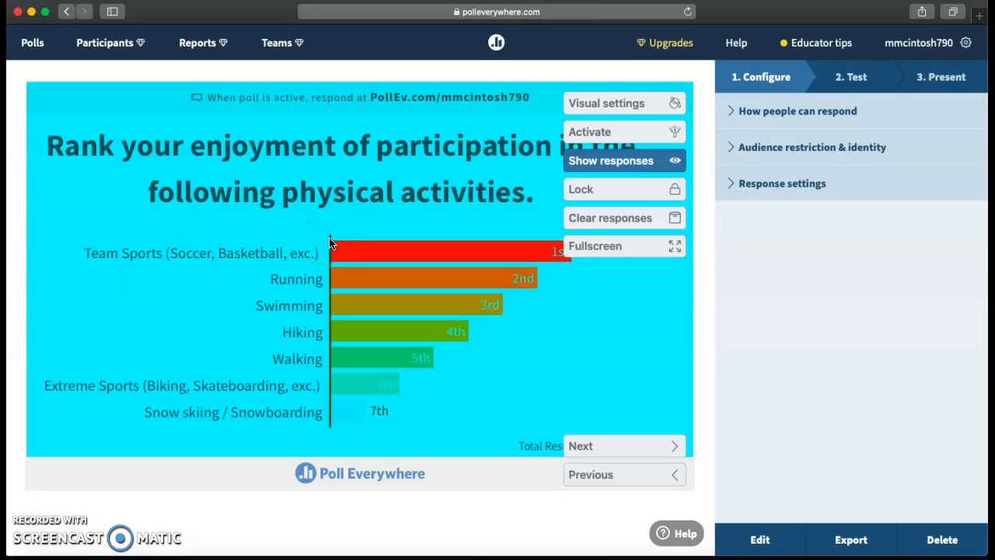
{"action": "left_click", "coordinate": [394, 236]}
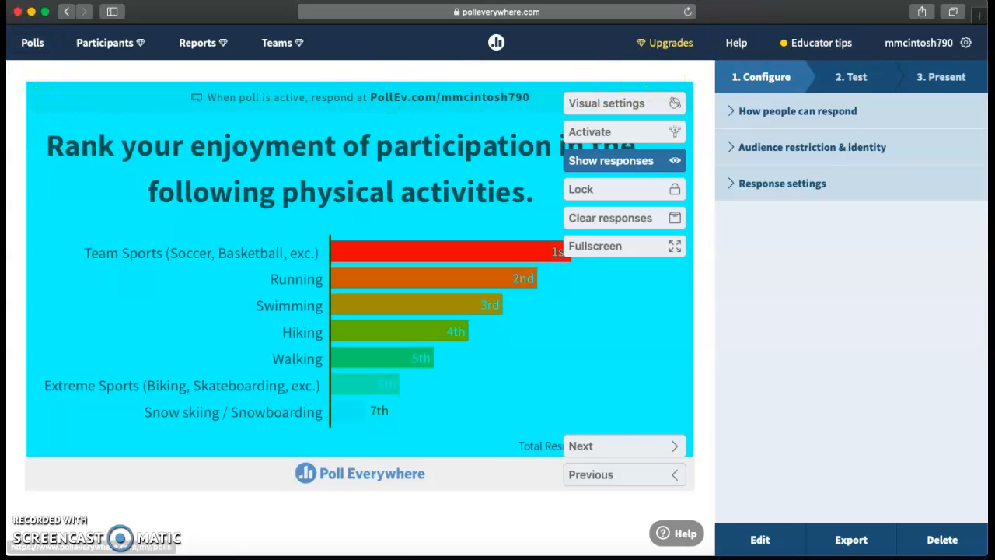
View the Registered participants information page from the polls list and return to the list.
{"action": "left_click", "coordinate": [45, 46]}
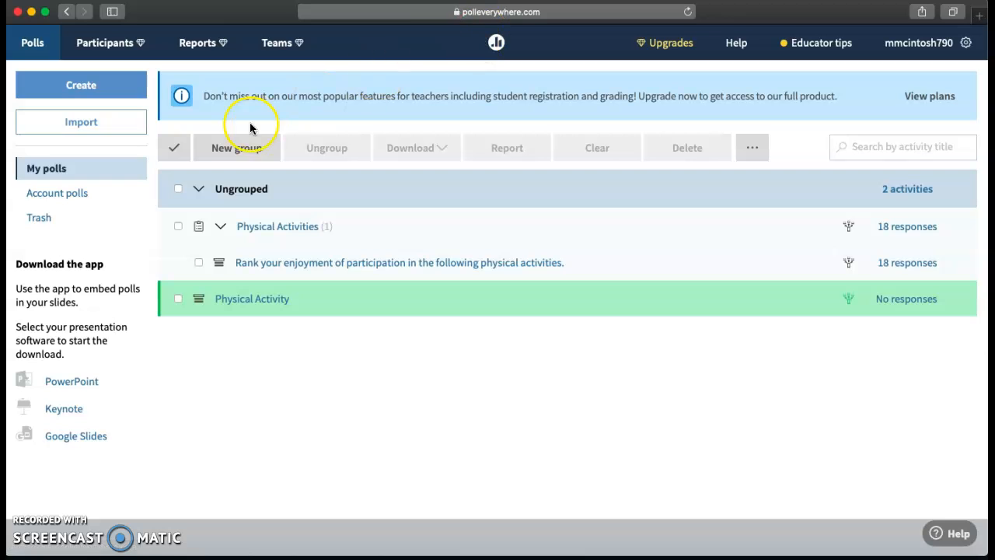
{"action": "left_click", "coordinate": [107, 44]}
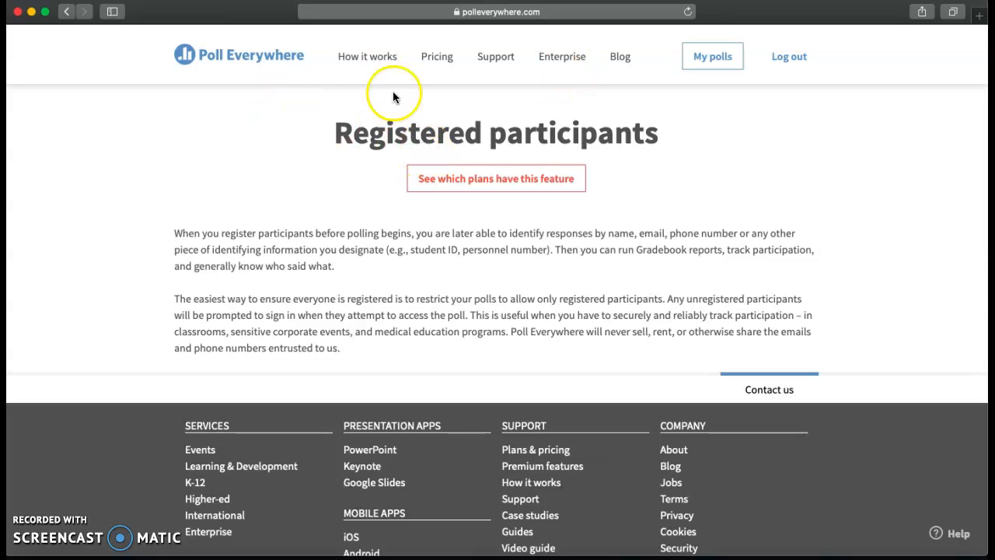
{"action": "left_click", "coordinate": [66, 11]}
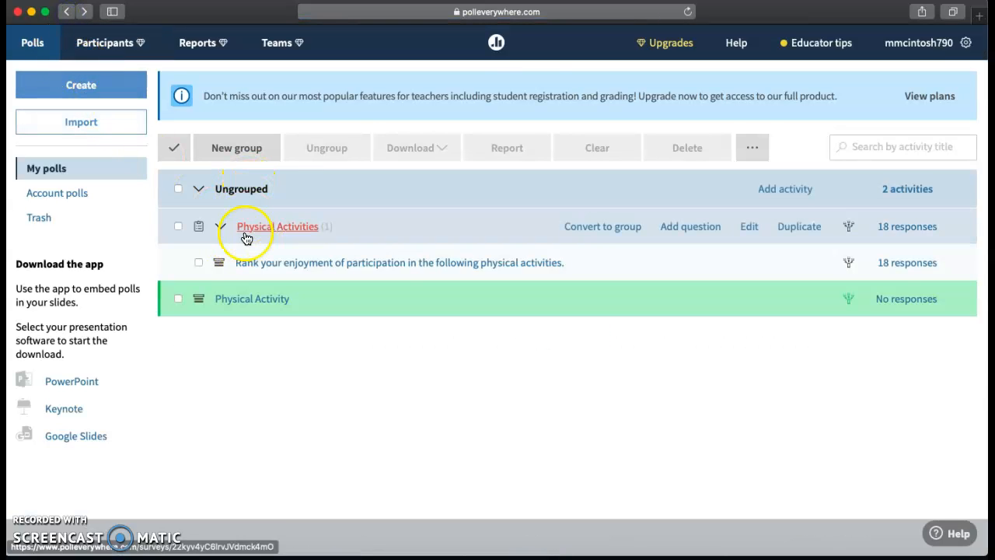
Open the response results of the poll about enjoyment of physical activities and examine the summary and individual responses.
{"action": "left_click", "coordinate": [902, 264]}
{"action": "left_click", "coordinate": [623, 304]}
{"action": "scroll", "coordinate": [624, 304], "scroll_direction": "down", "scroll_amount": 1}
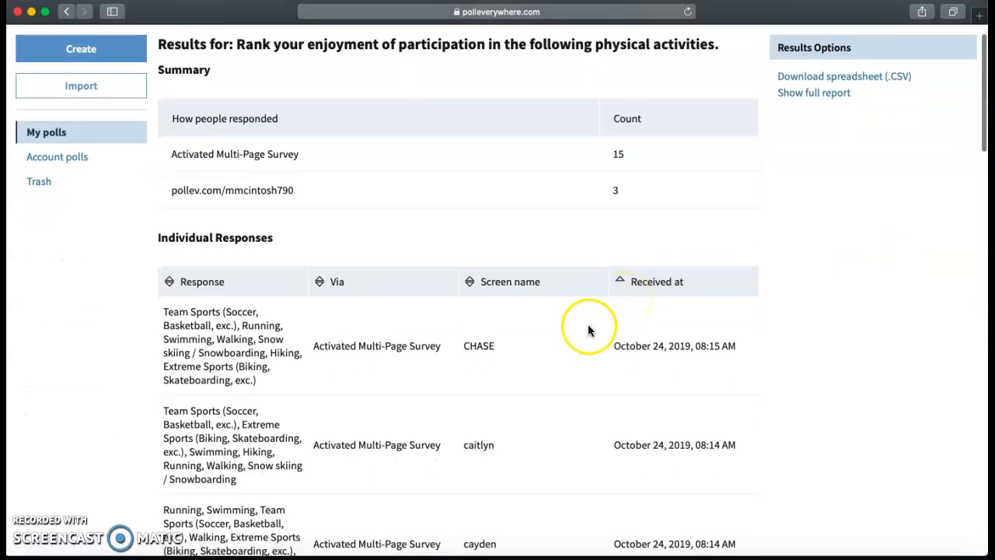
{"action": "scroll", "coordinate": [588, 325], "scroll_direction": "down", "scroll_amount": 2}
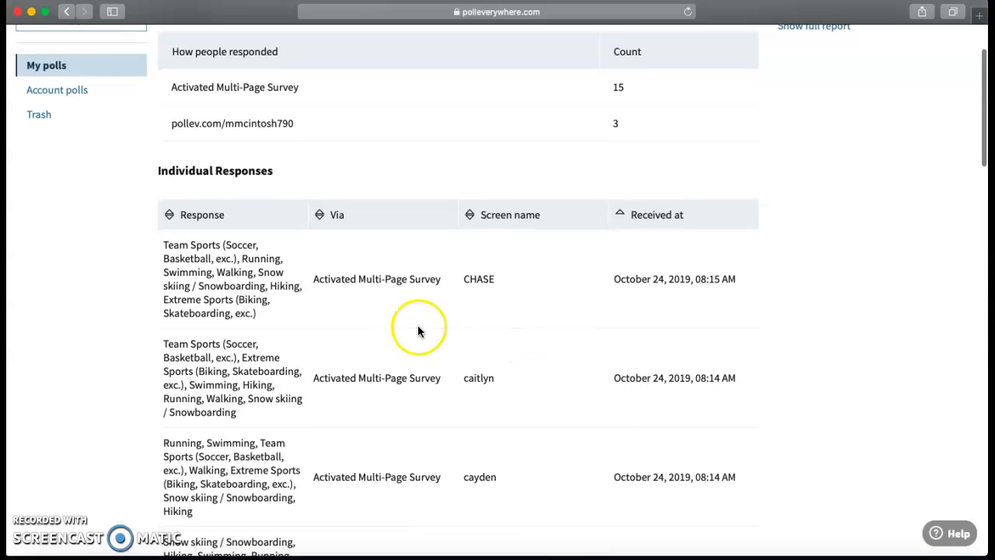
{"action": "scroll", "coordinate": [319, 267], "scroll_direction": "down", "scroll_amount": 1}
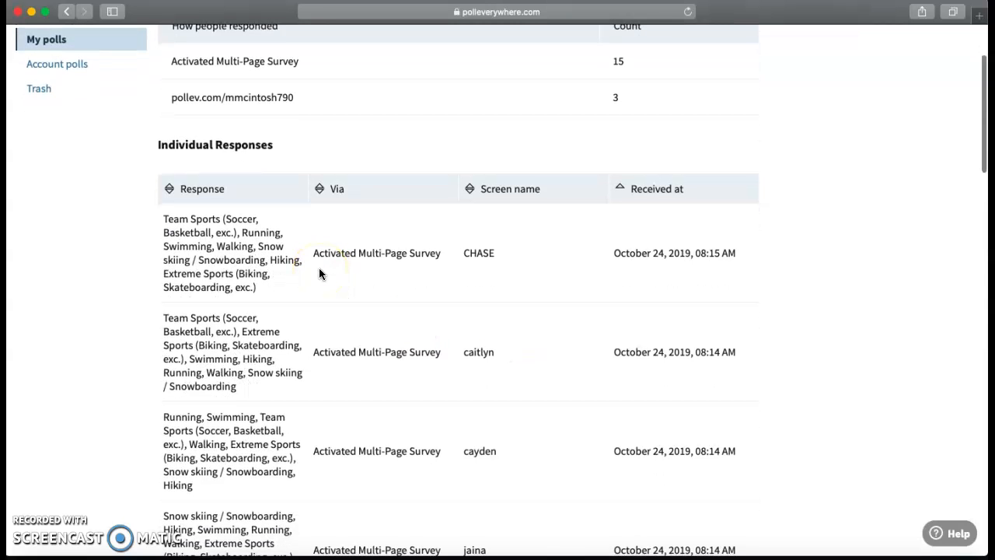
{"action": "scroll", "coordinate": [471, 247], "scroll_direction": "up", "scroll_amount": 1}
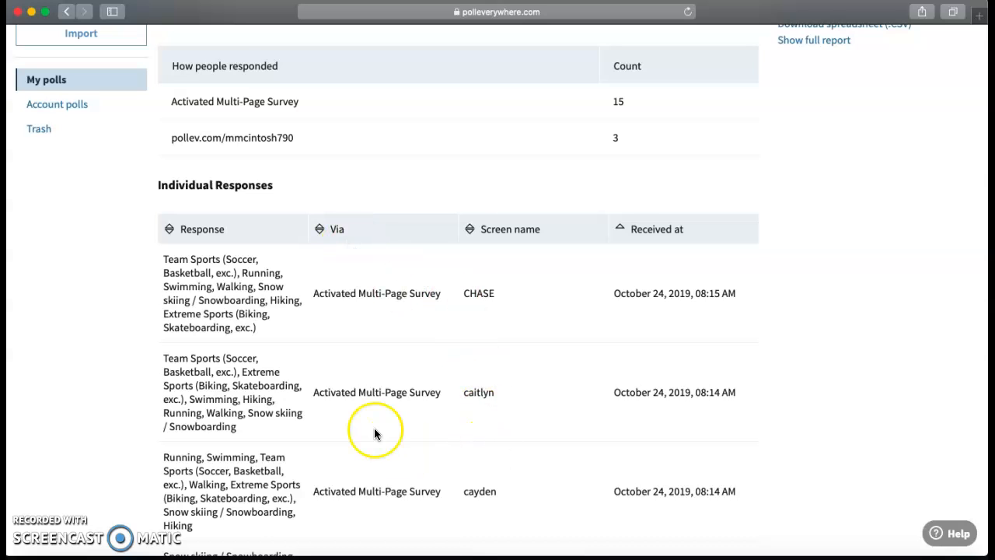
Review the full table of individual responses, including each ranking, its source, screen name and time received, and return to the polls list.
{"action": "scroll", "coordinate": [373, 420], "scroll_direction": "down", "scroll_amount": 1}
{"action": "scroll", "coordinate": [372, 410], "scroll_direction": "down", "scroll_amount": 1}
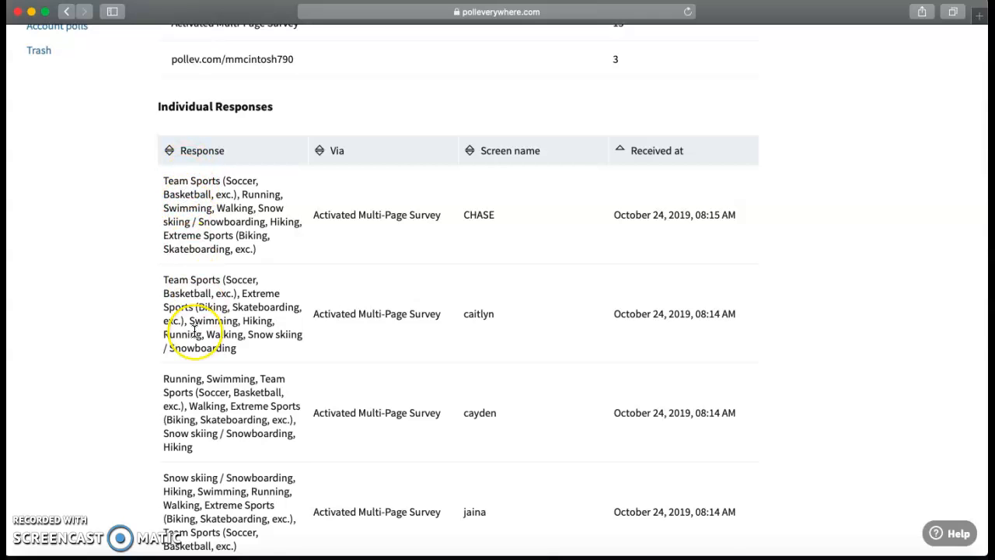
{"action": "scroll", "coordinate": [178, 334], "scroll_direction": "down", "scroll_amount": 10}
{"action": "scroll", "coordinate": [194, 332], "scroll_direction": "down", "scroll_amount": 12}
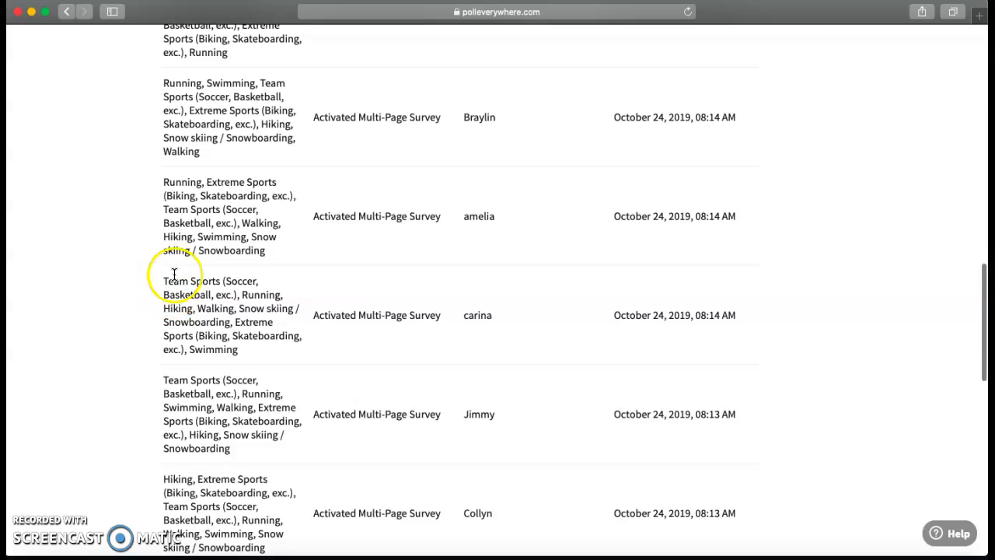
{"action": "scroll", "coordinate": [171, 280], "scroll_direction": "down", "scroll_amount": 1}
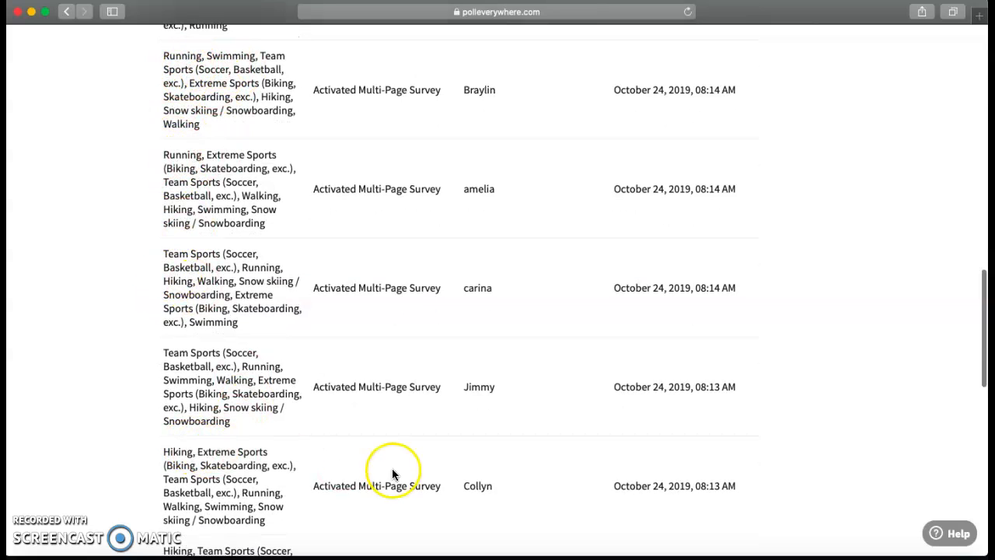
{"action": "left_click", "coordinate": [479, 444]}
{"action": "scroll", "coordinate": [479, 444], "scroll_direction": "down", "scroll_amount": 10}
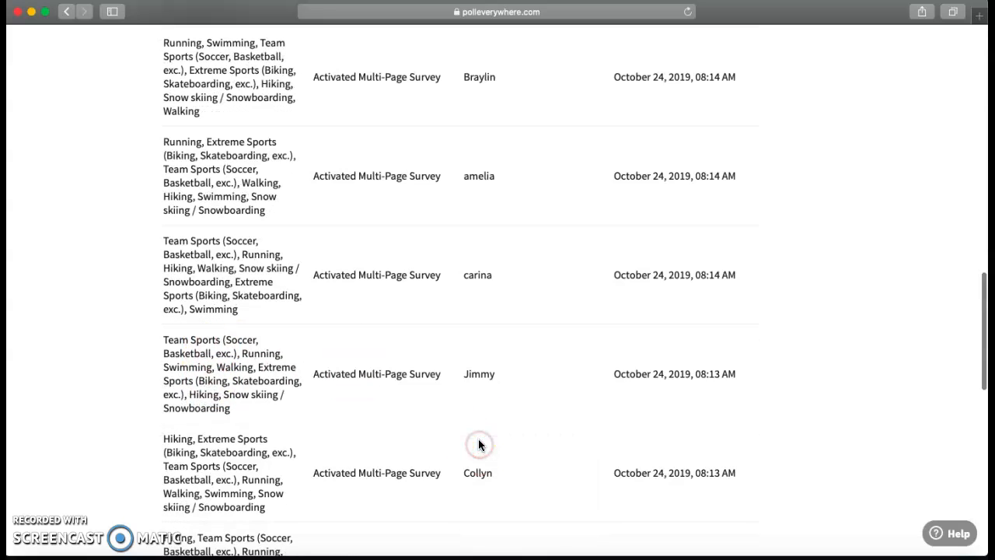
{"action": "scroll", "coordinate": [484, 427], "scroll_direction": "down", "scroll_amount": 2}
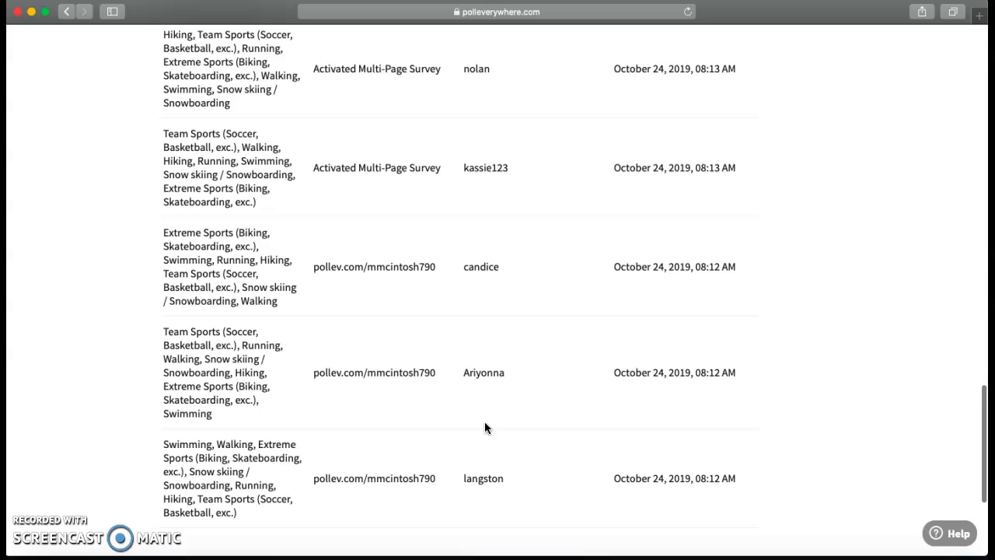
{"action": "scroll", "coordinate": [484, 427], "scroll_direction": "up", "scroll_amount": 20}
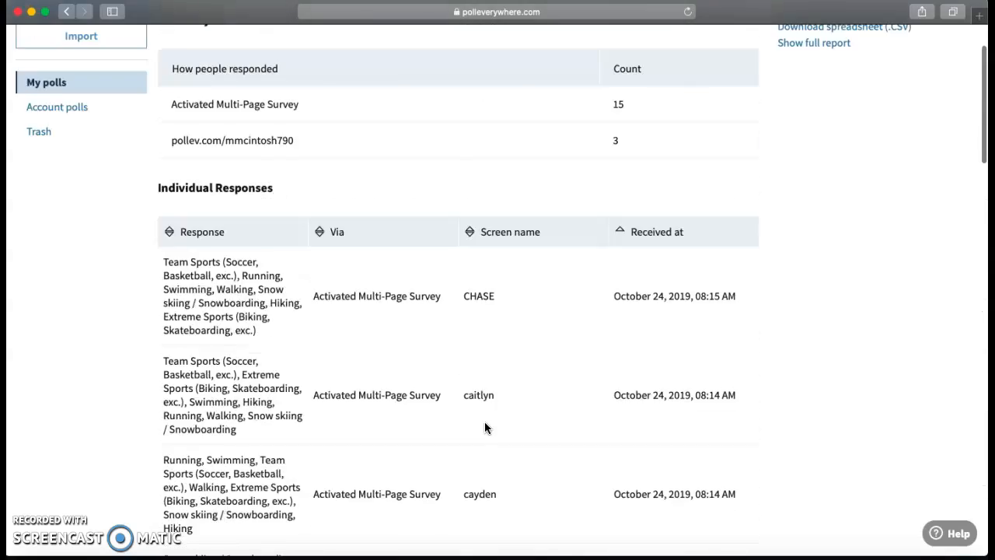
{"action": "scroll", "coordinate": [484, 427], "scroll_direction": "up", "scroll_amount": 2}
{"action": "left_click", "coordinate": [45, 53]}
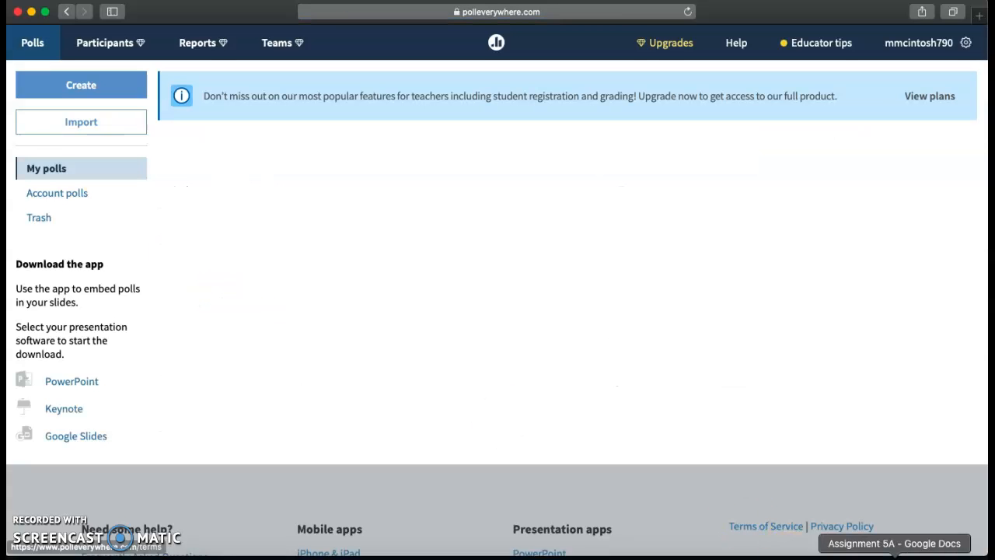